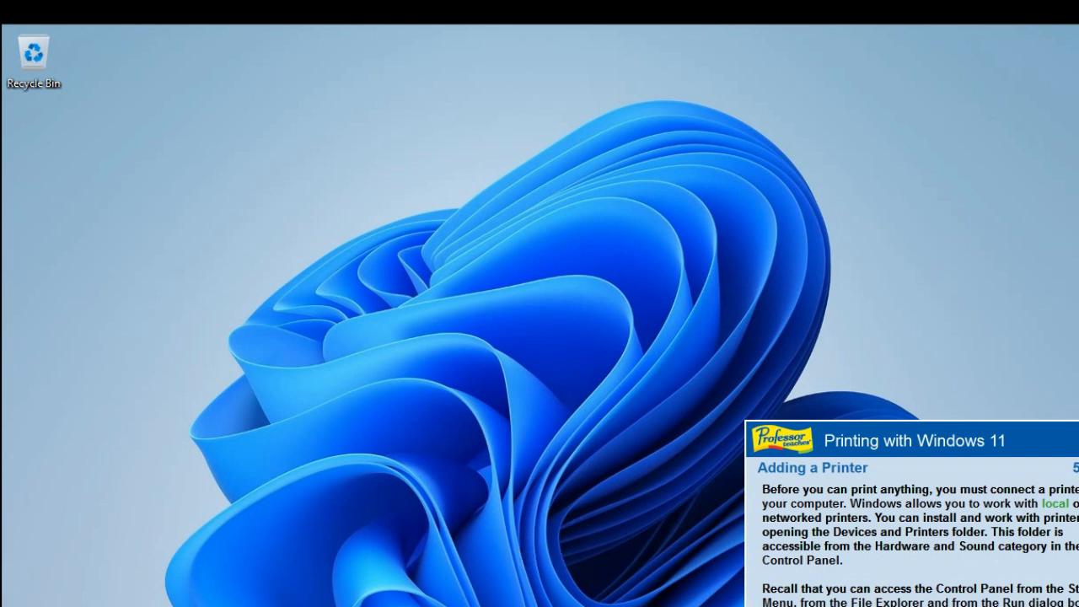
Step: Search Windows for "control panel" from the Start menu and open Control Panel
key("Return")
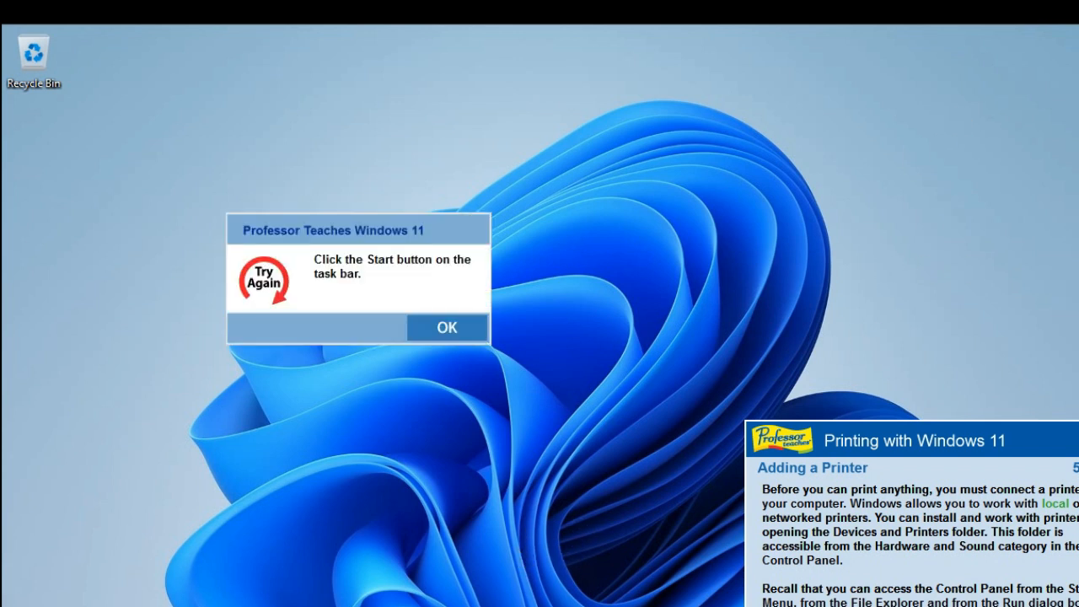
left_click(438, 330)
left_click(403, 606)
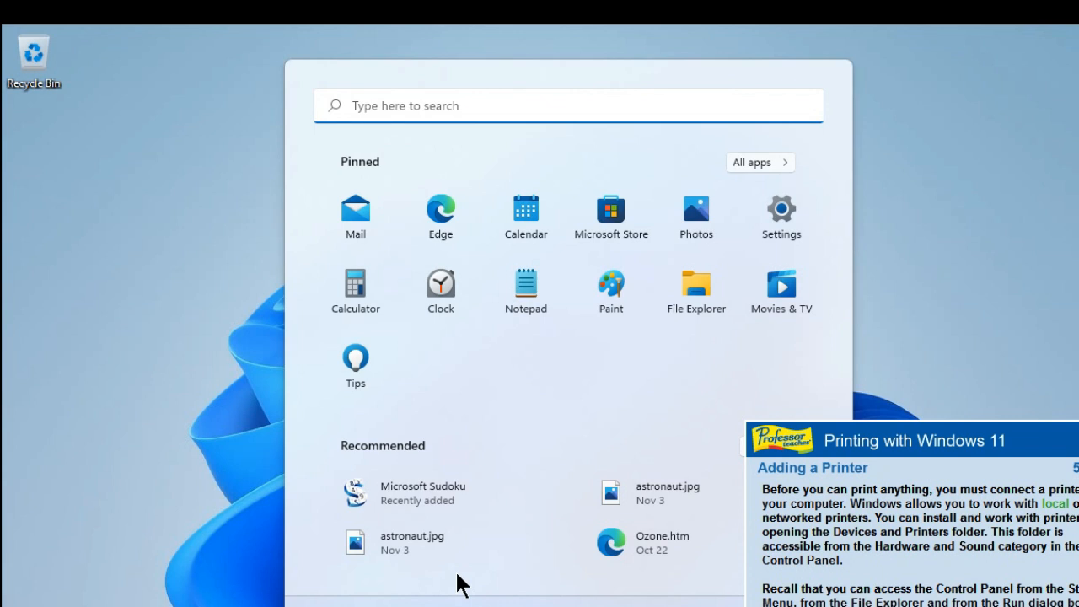
left_click(750, 170)
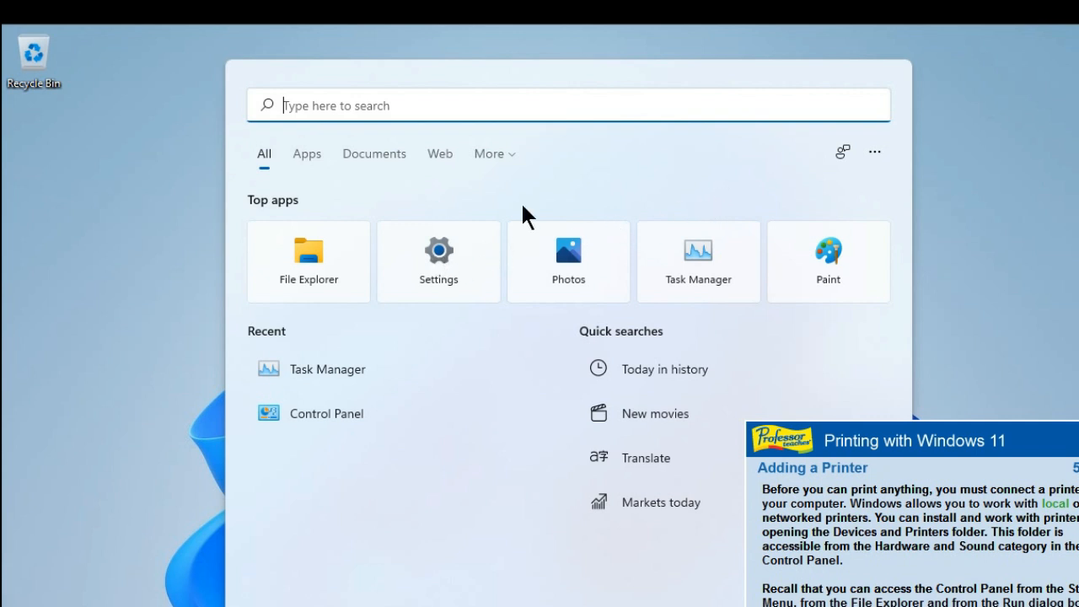
left_click(549, 110)
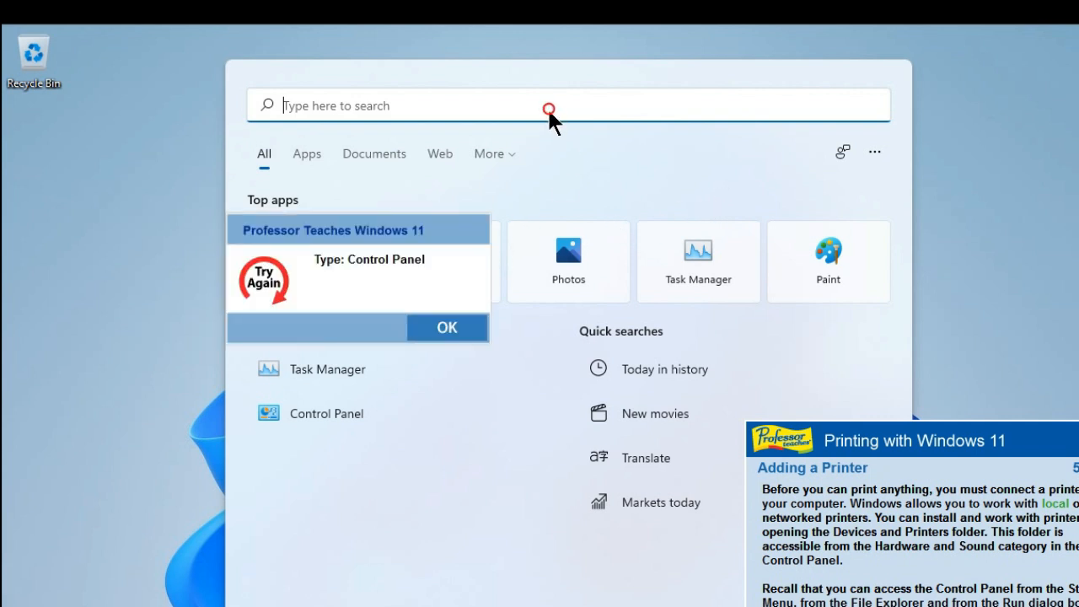
left_click(419, 334)
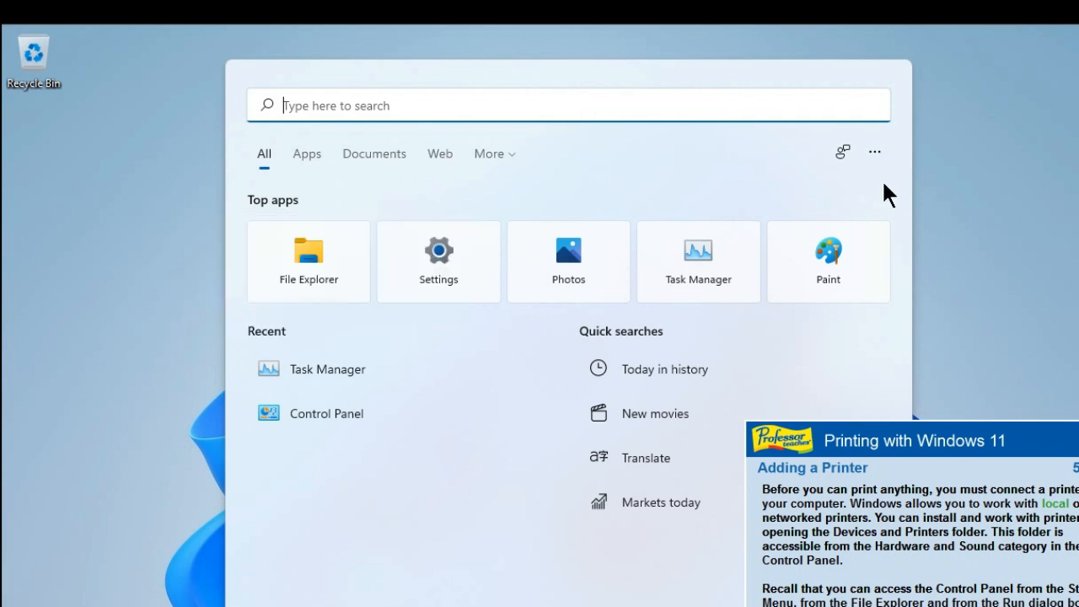
type("con")
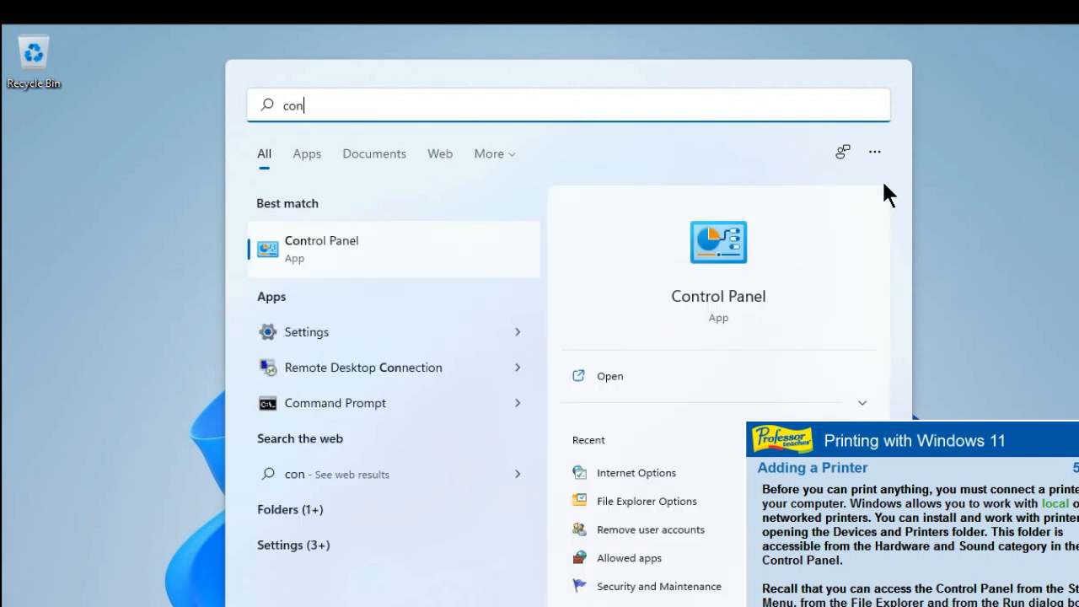
type("trol")
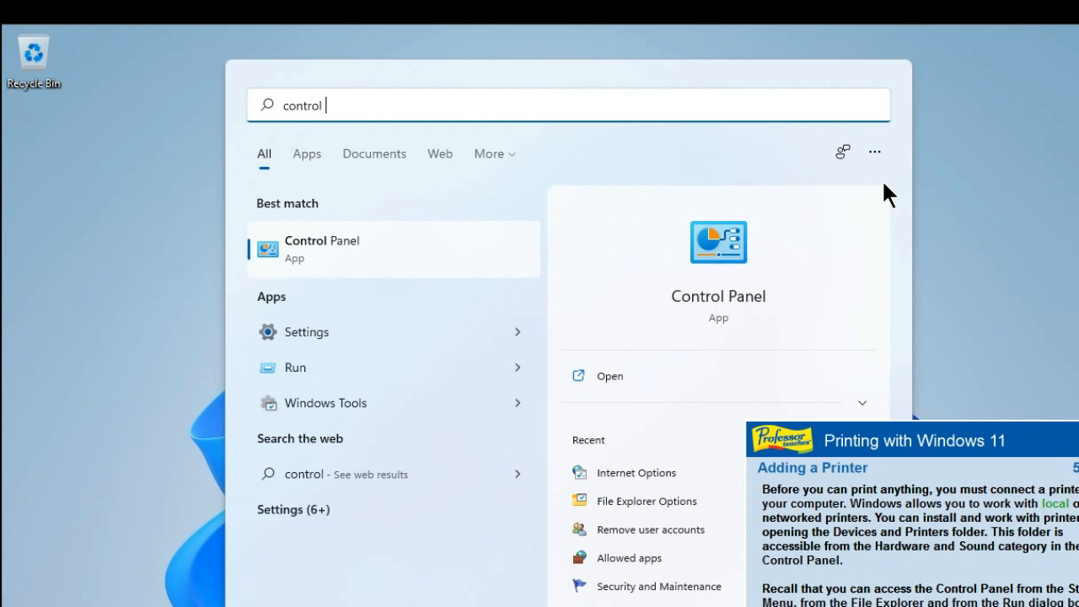
type(" pa")
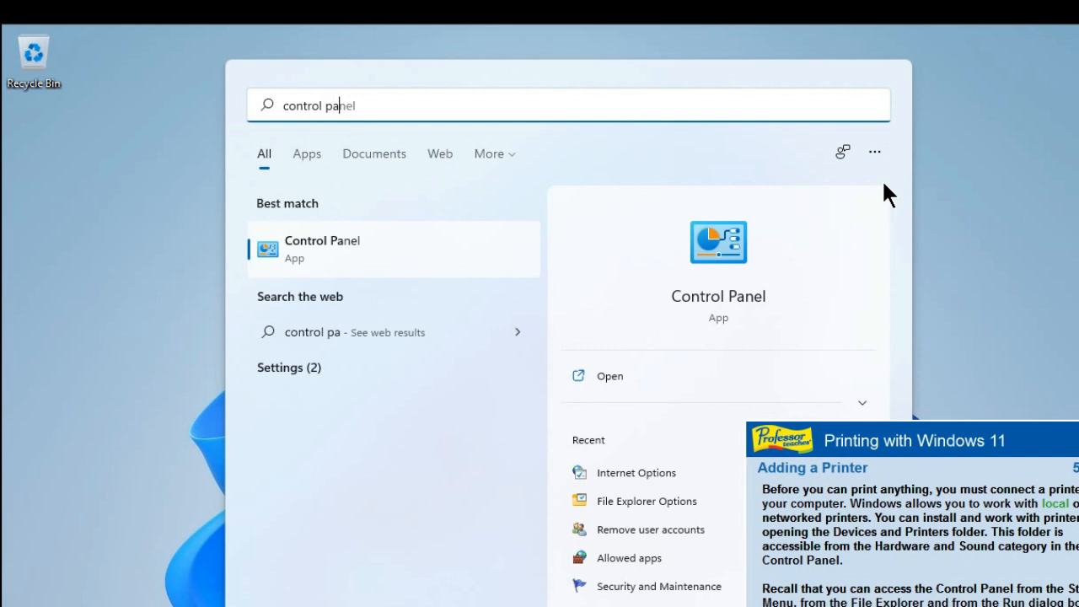
type("nel")
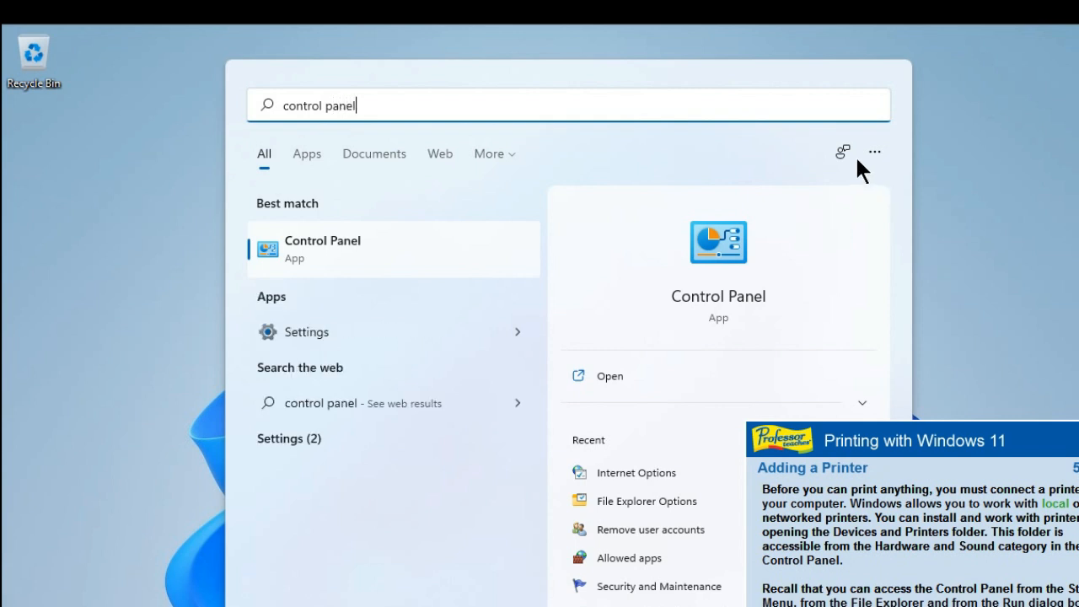
key("Return")
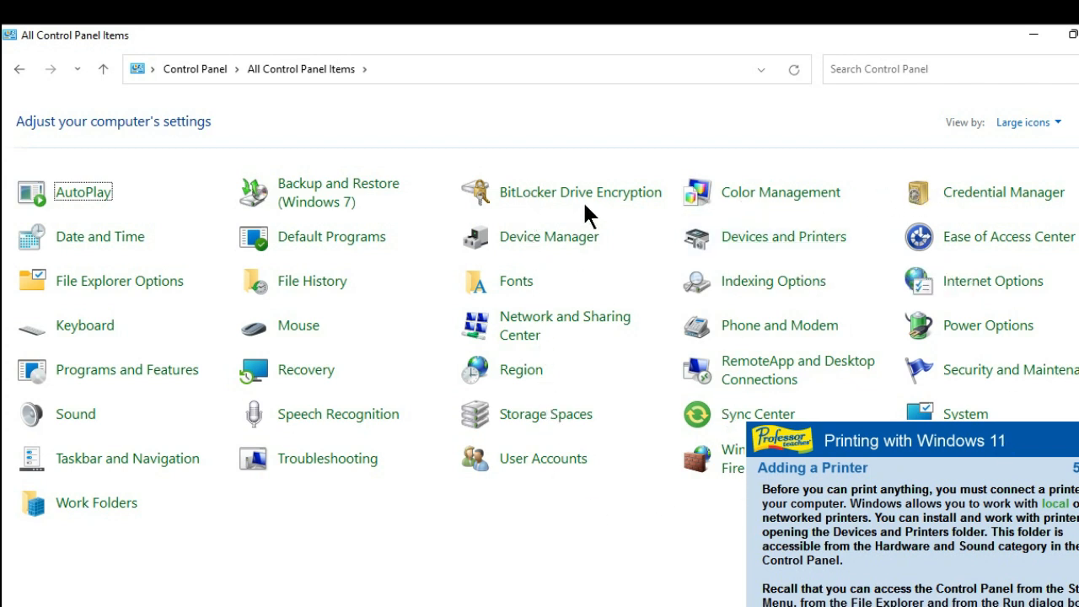
Step: Add a printer from Devices and Printers by IP address, accepting IPP Device and 192.168.1.4, and finish without a test page
left_click(755, 239)
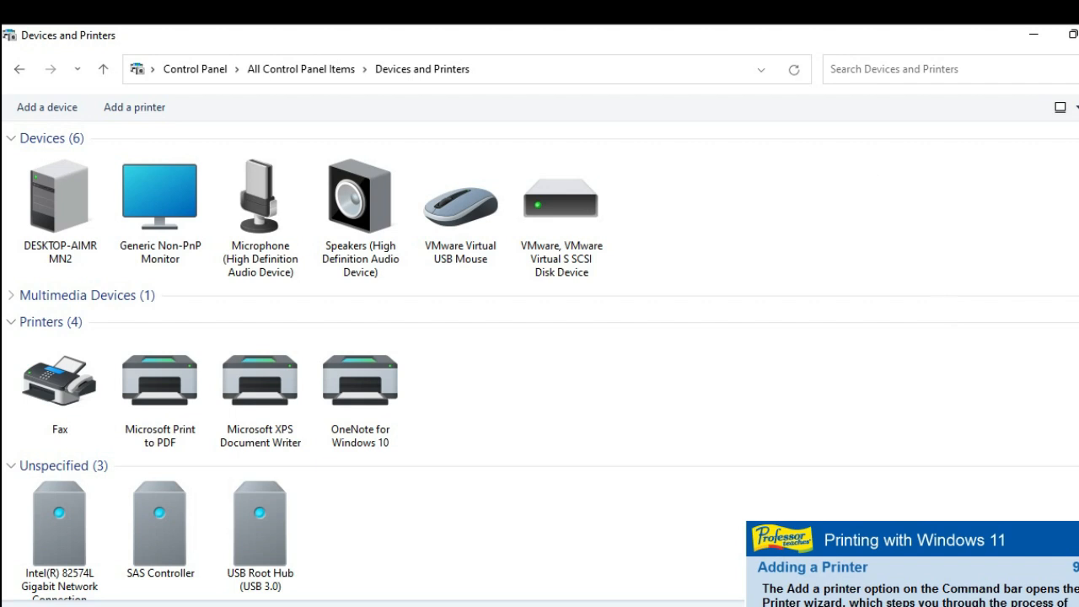
left_click(127, 109)
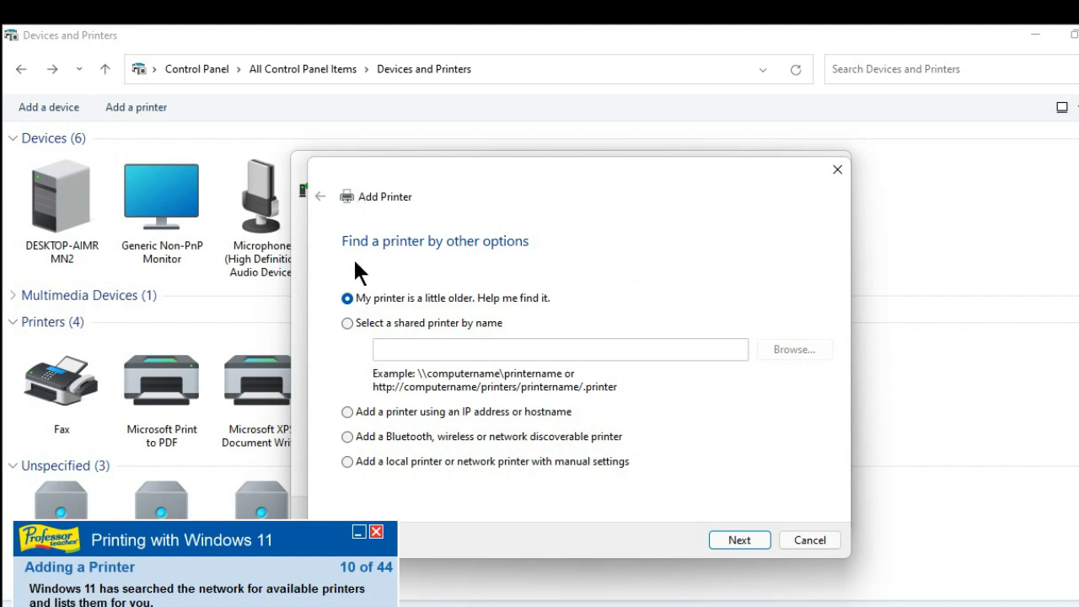
left_click(352, 411)
left_click(725, 538)
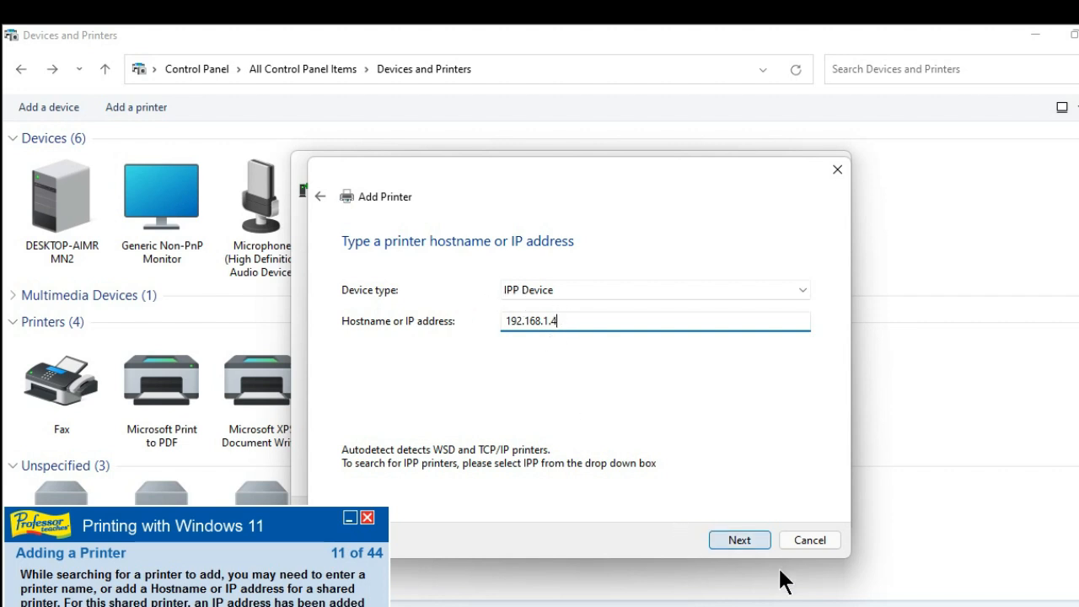
left_click(747, 539)
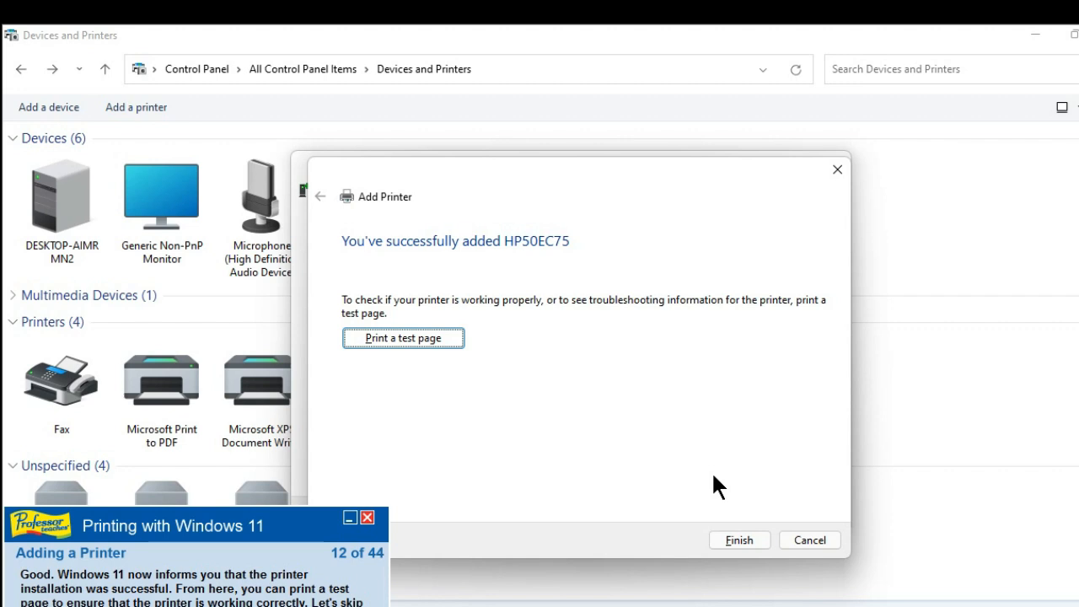
left_click(732, 541)
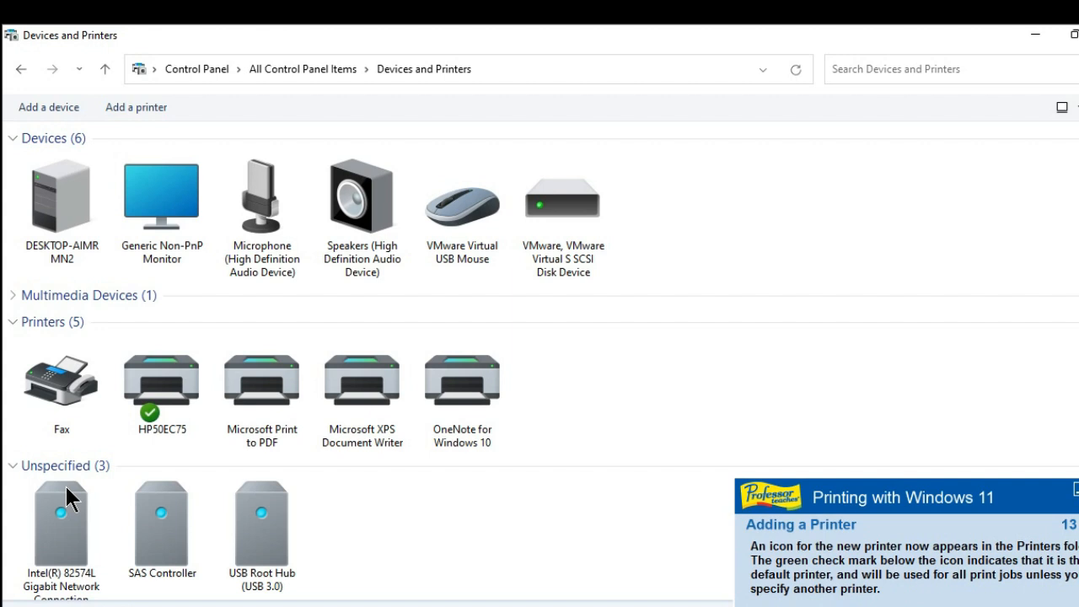
Step: Select the HP50EC75 printer, continue the lesson, and print space station.docx from WordPad on that printer
left_click(150, 389)
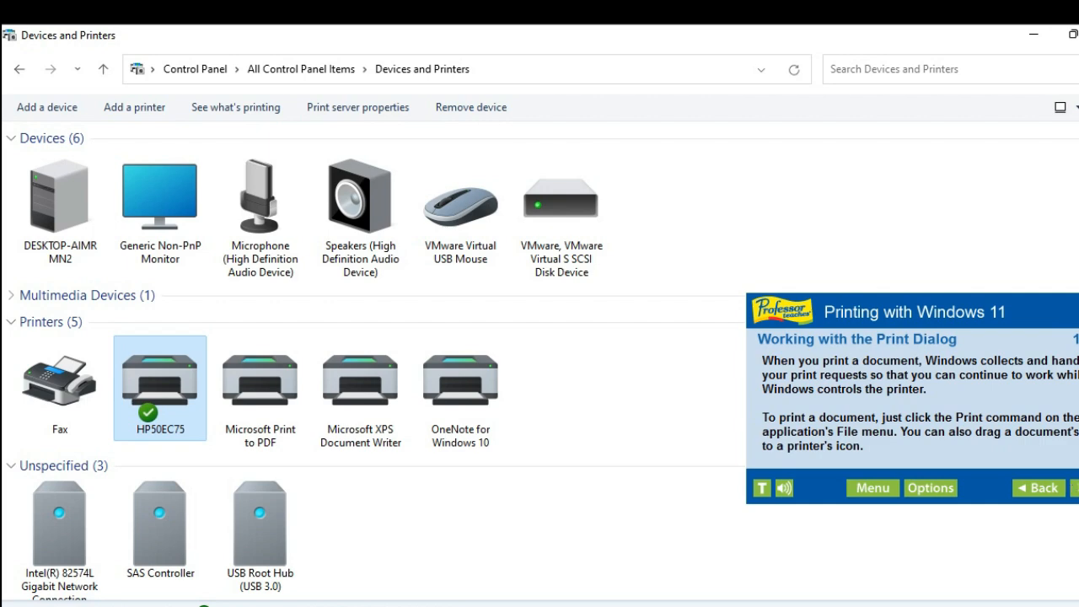
left_click(1075, 488)
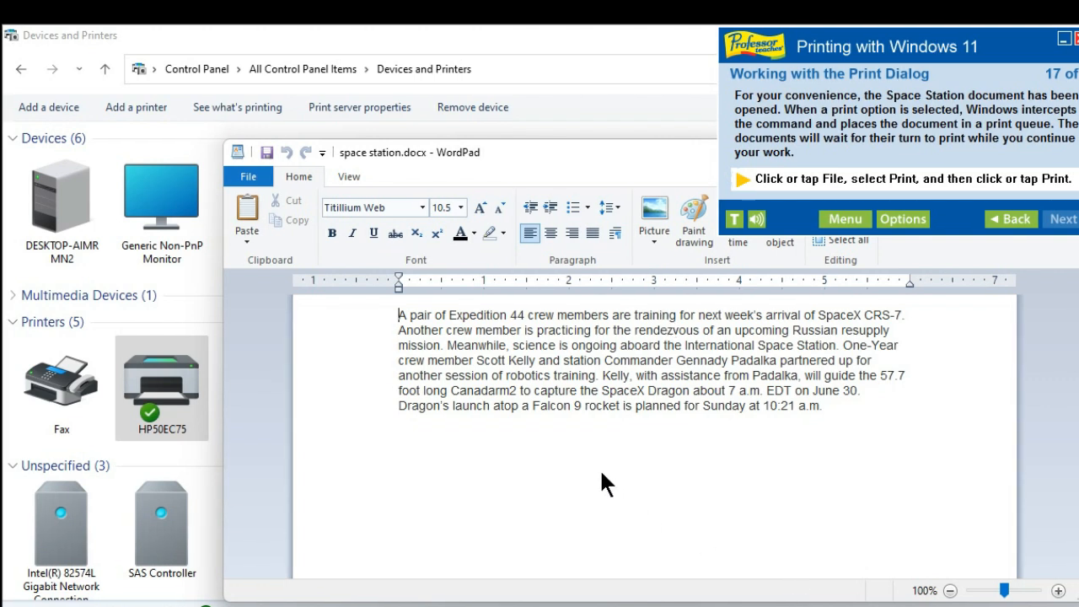
left_click(244, 179)
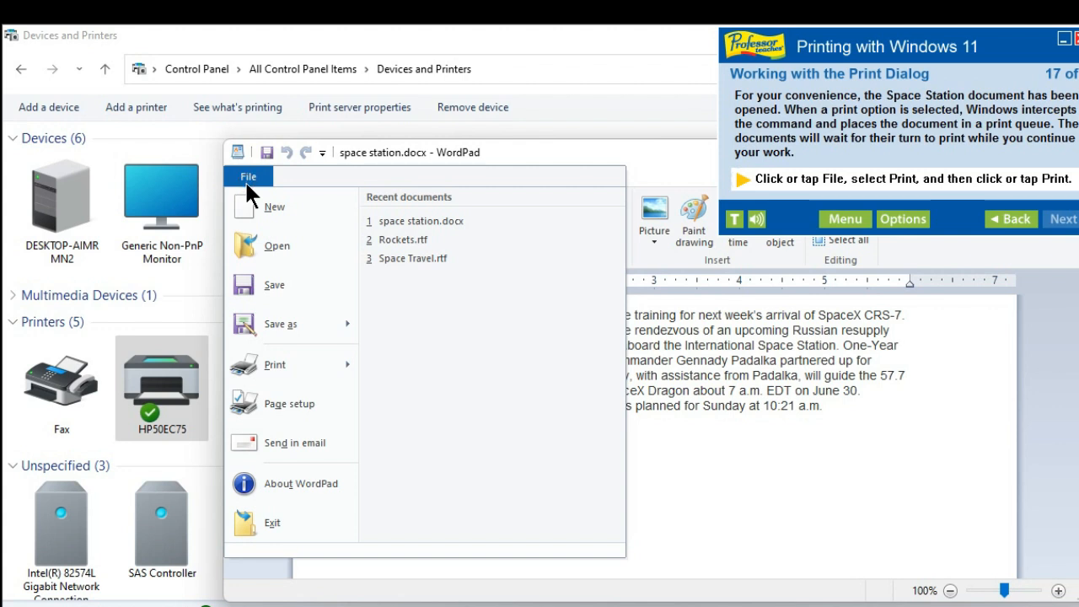
mouse_move(279, 368)
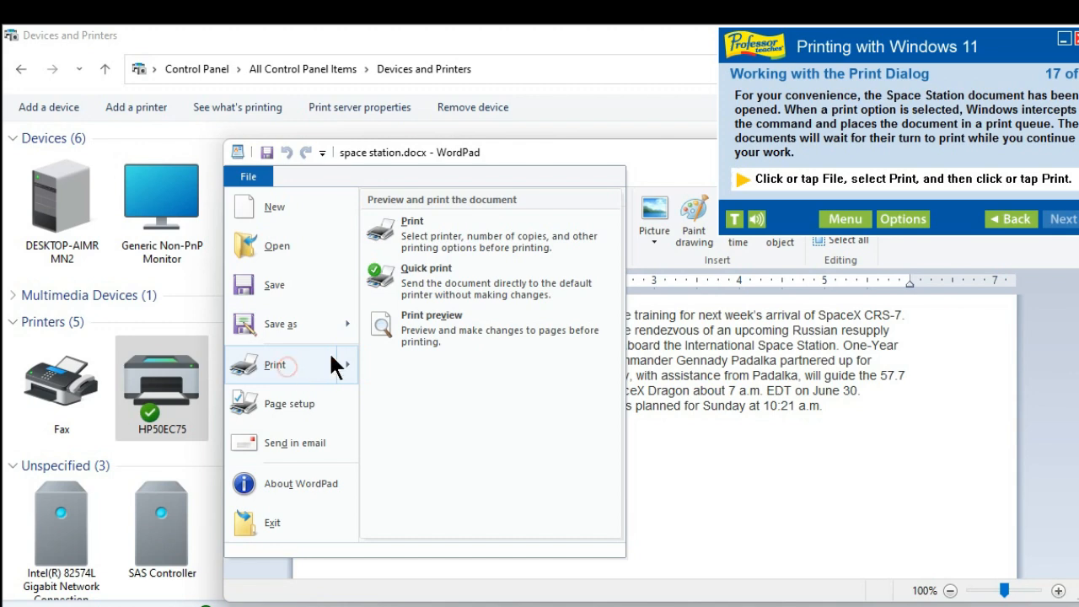
left_click(424, 243)
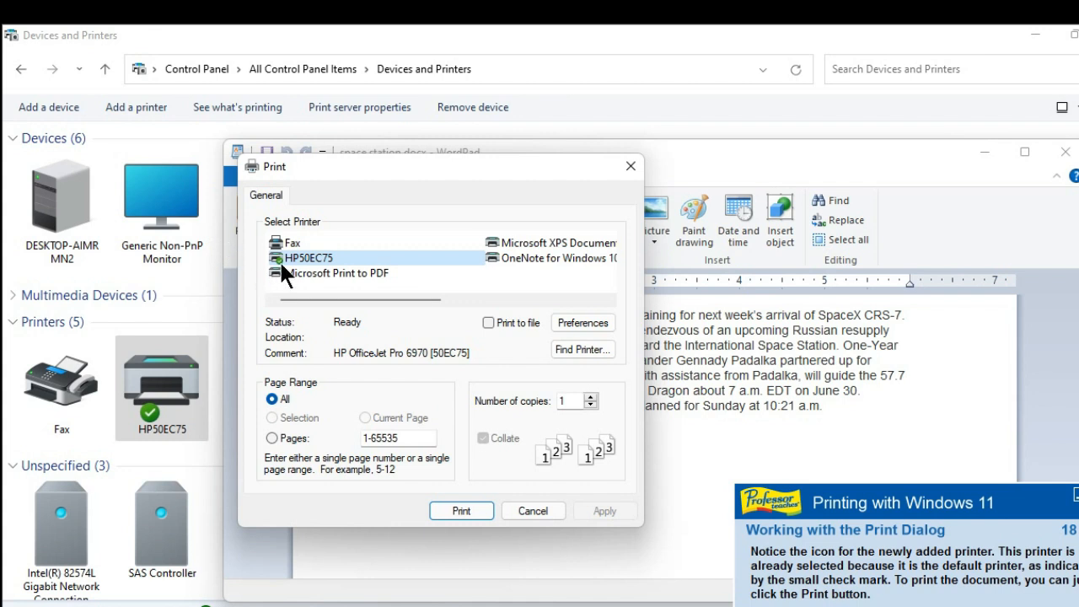
left_click(470, 512)
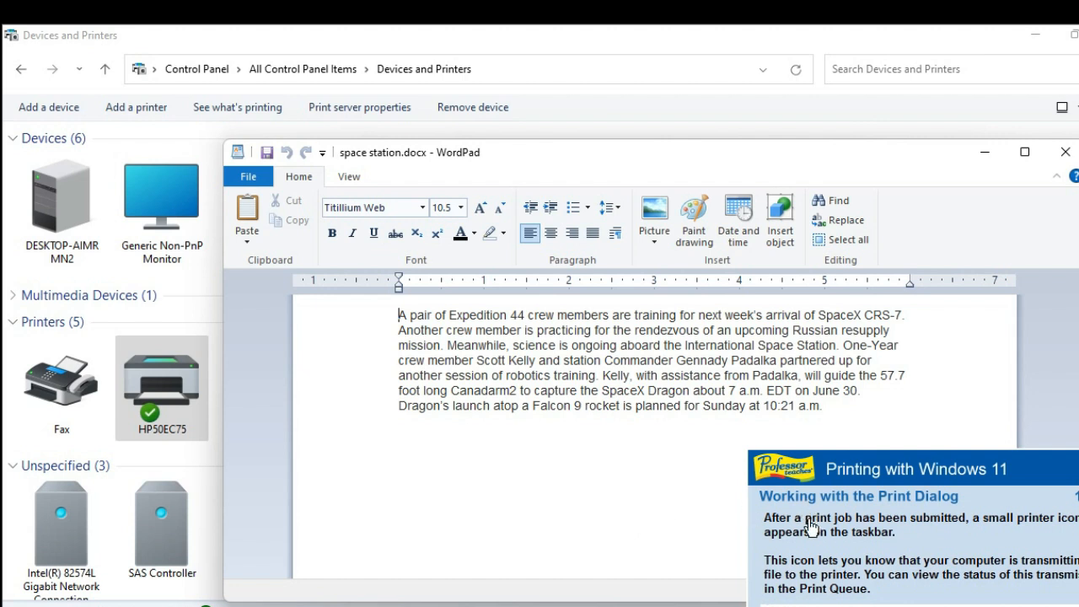
Step: Minimize the WordPad document and open the print queue of the HP50EC75 printer
left_click(985, 154)
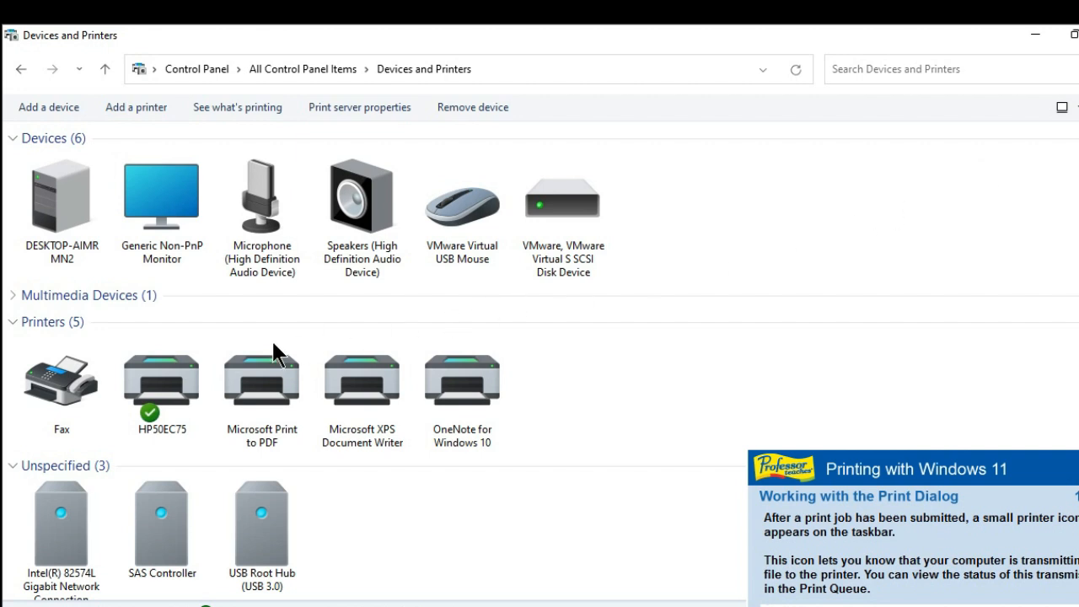
right_click(150, 392)
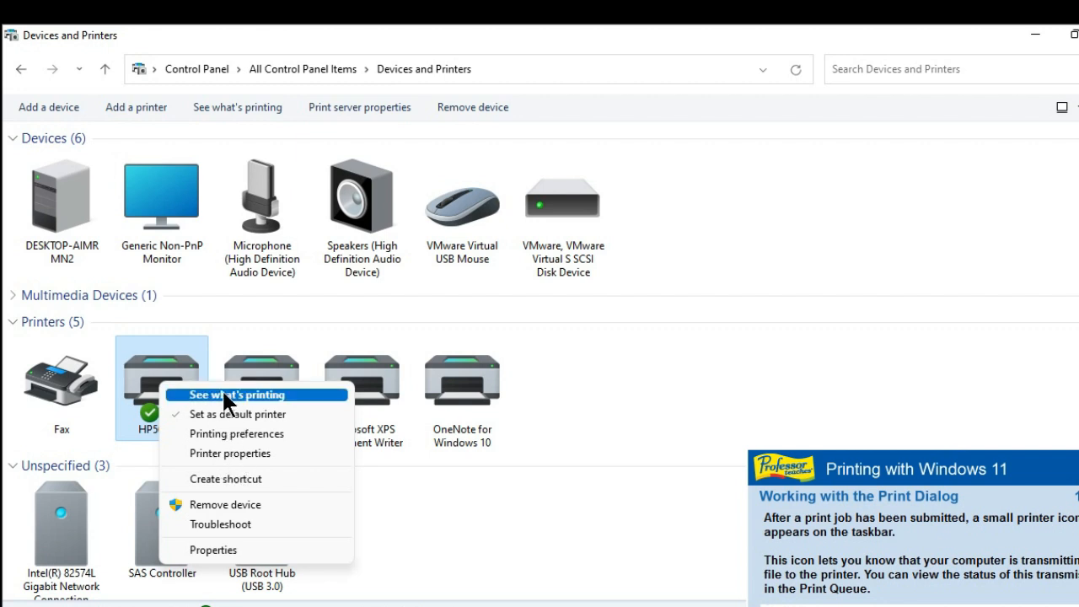
left_click(247, 395)
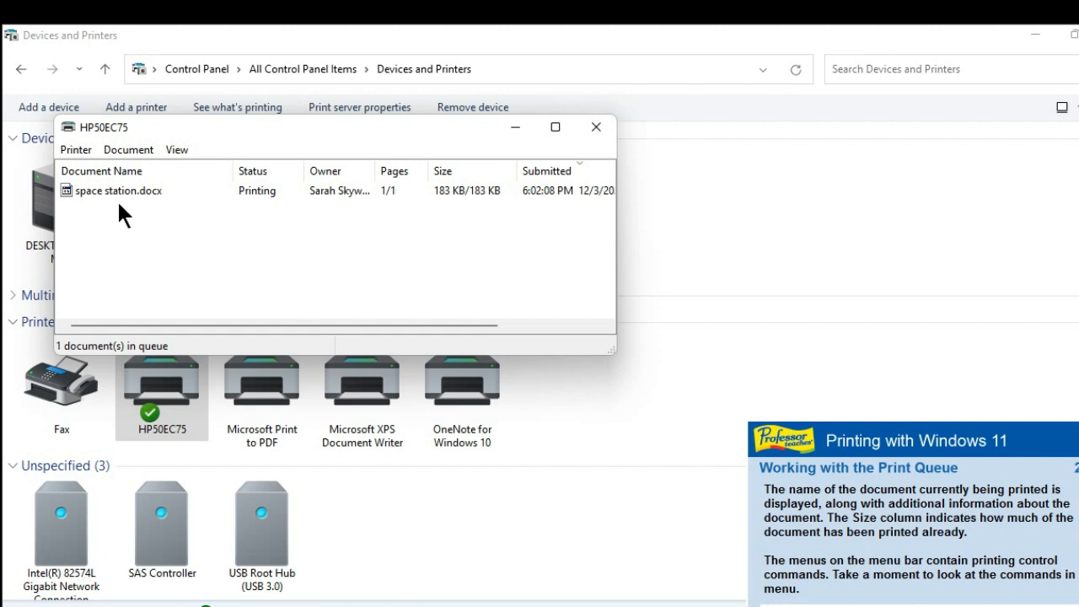
Step: Examine the Printer, Document and View commands available in the HP50EC75 print queue
left_click(66, 149)
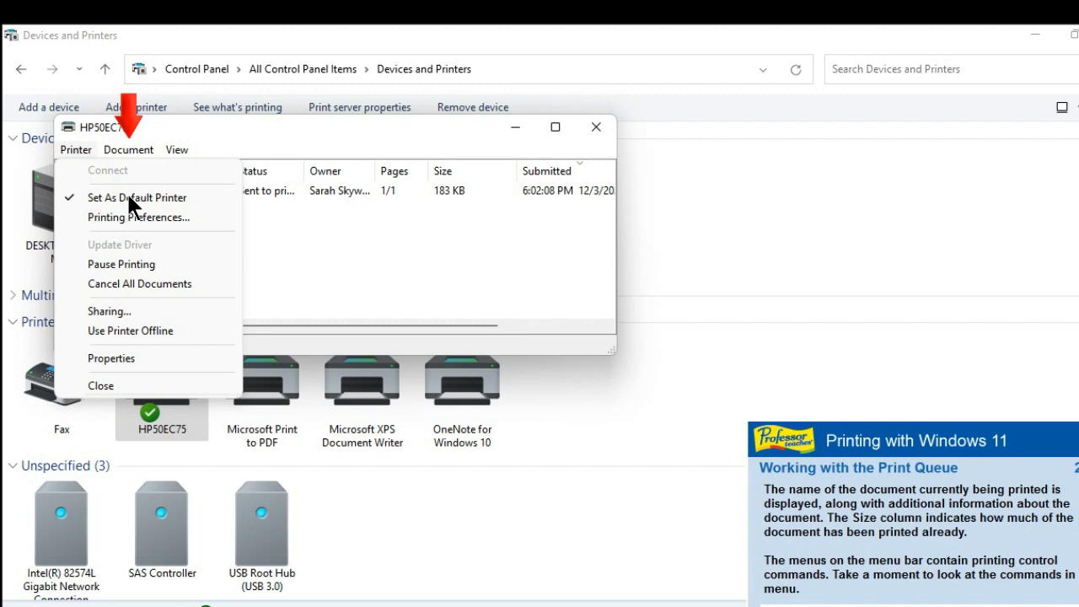
left_click(141, 147)
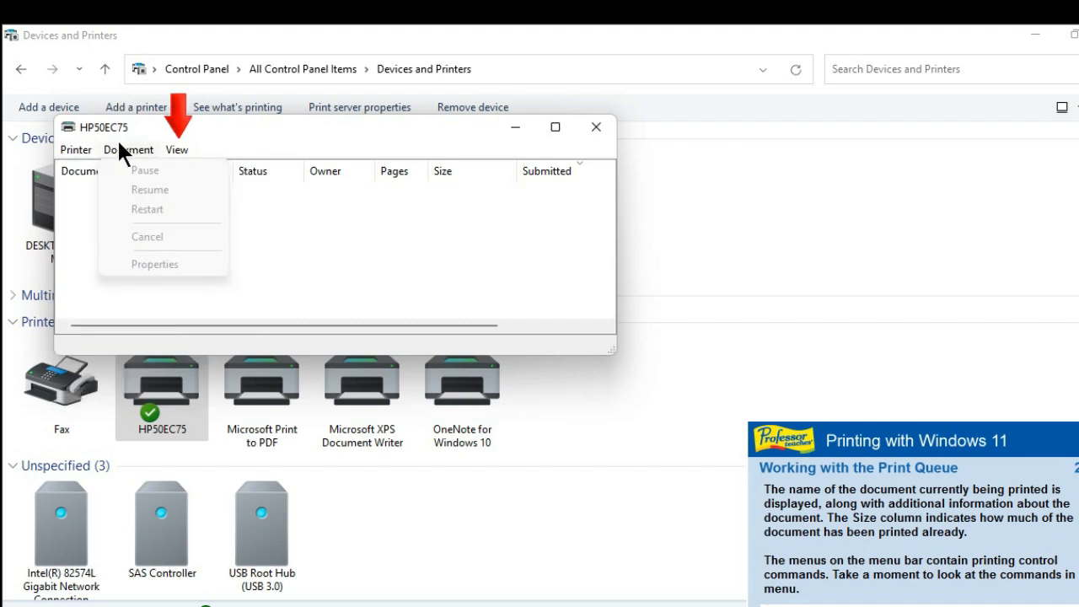
left_click(186, 147)
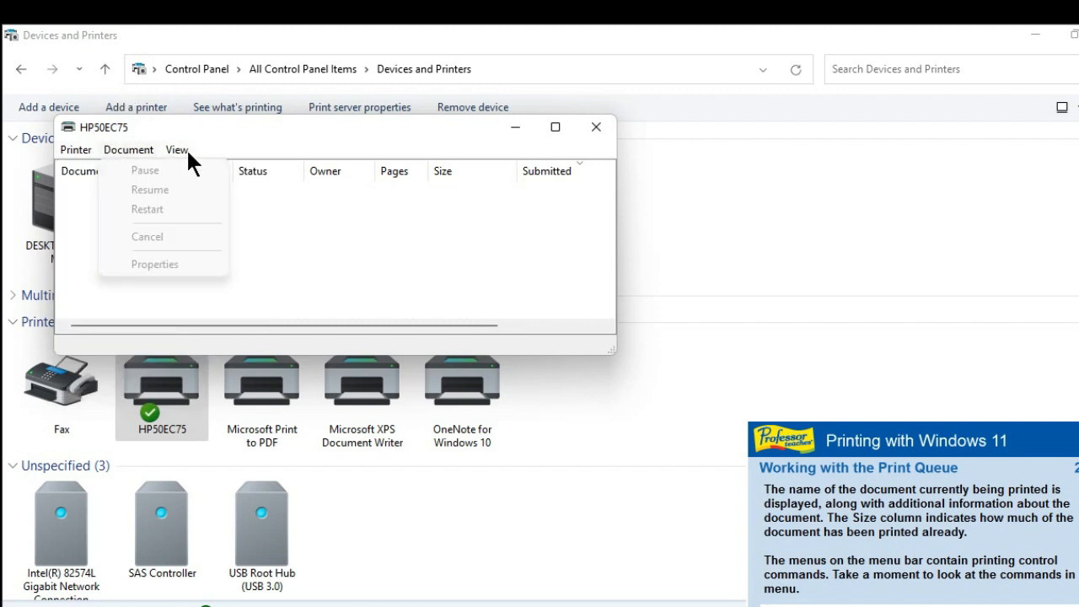
left_click(187, 150)
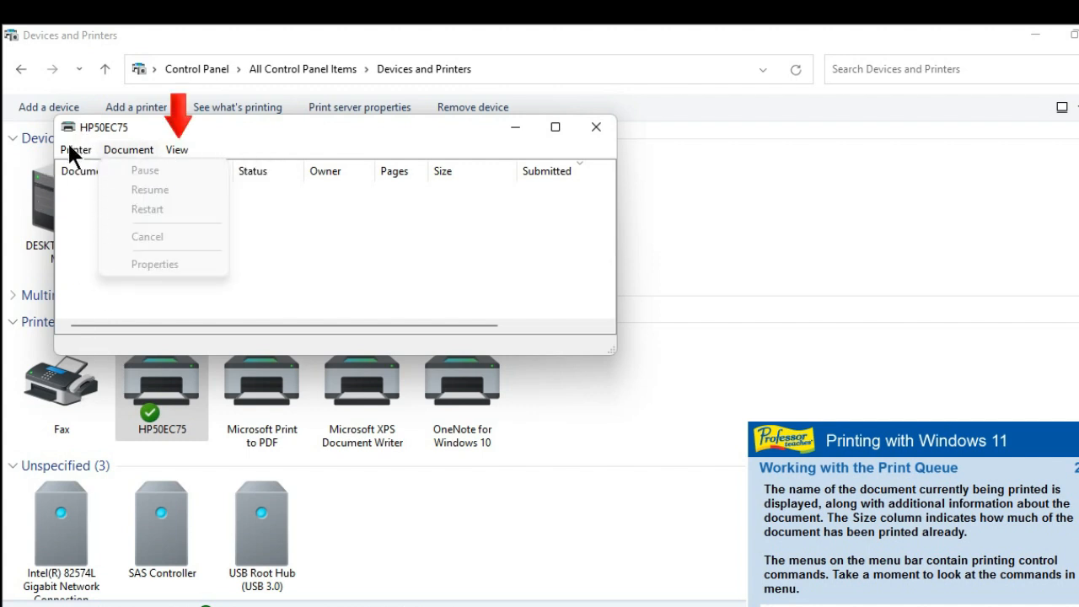
left_click(174, 153)
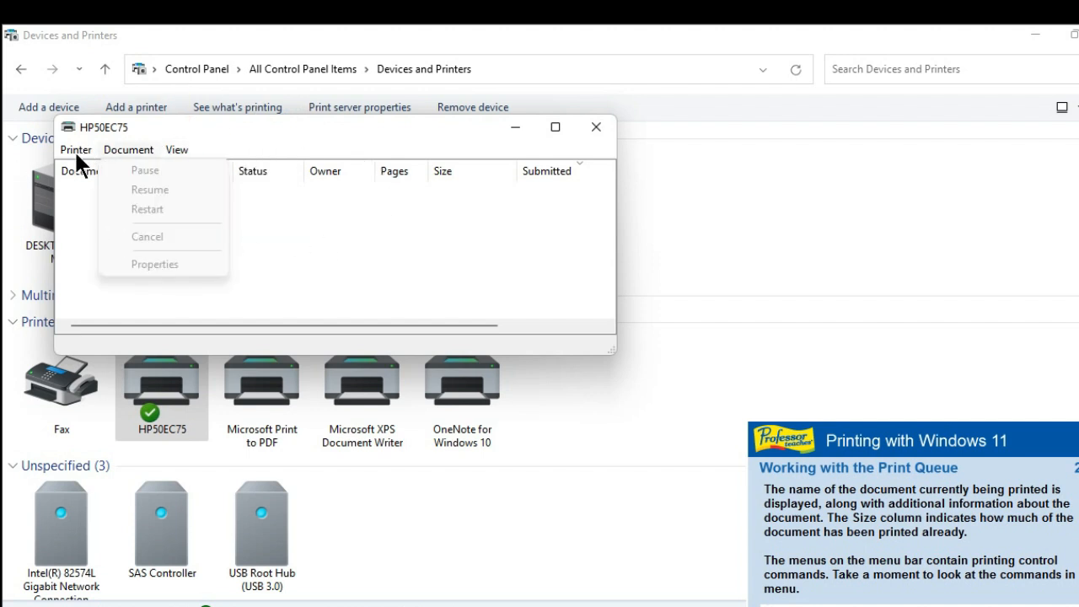
left_click(369, 258)
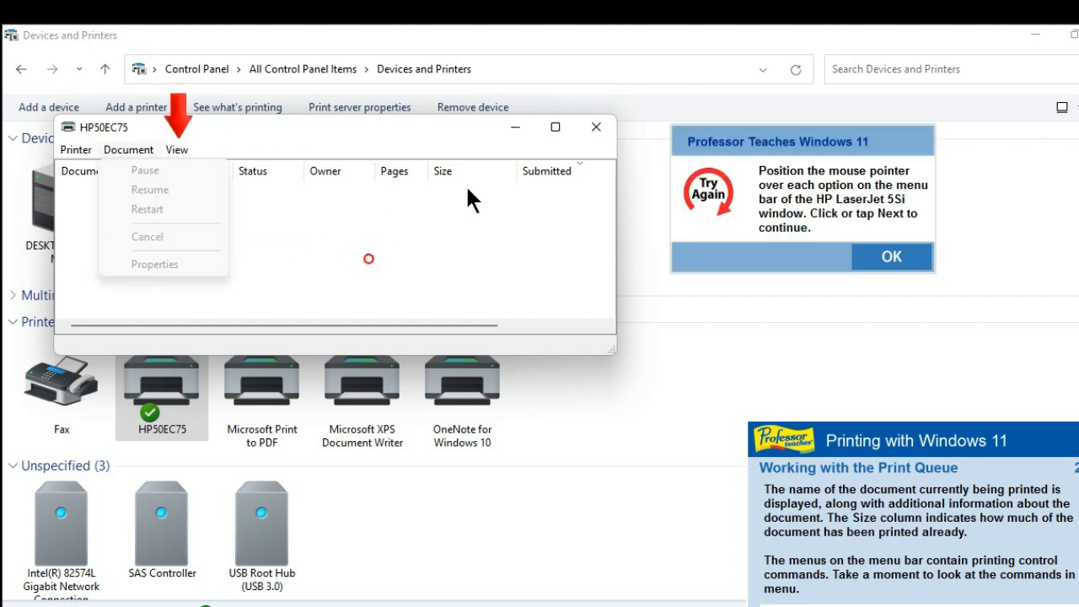
left_click(907, 258)
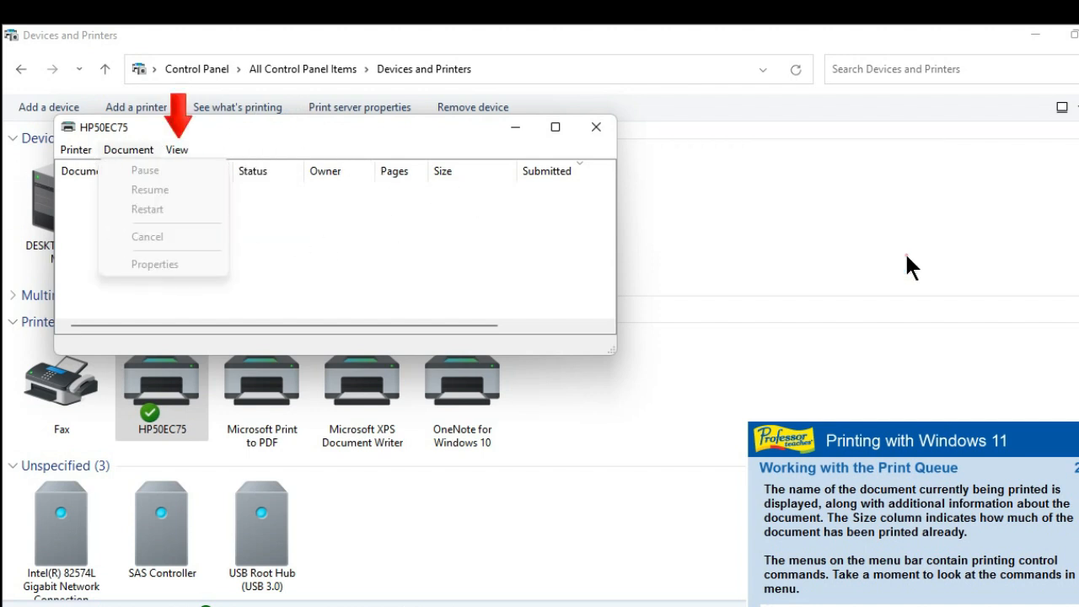
left_click(184, 150)
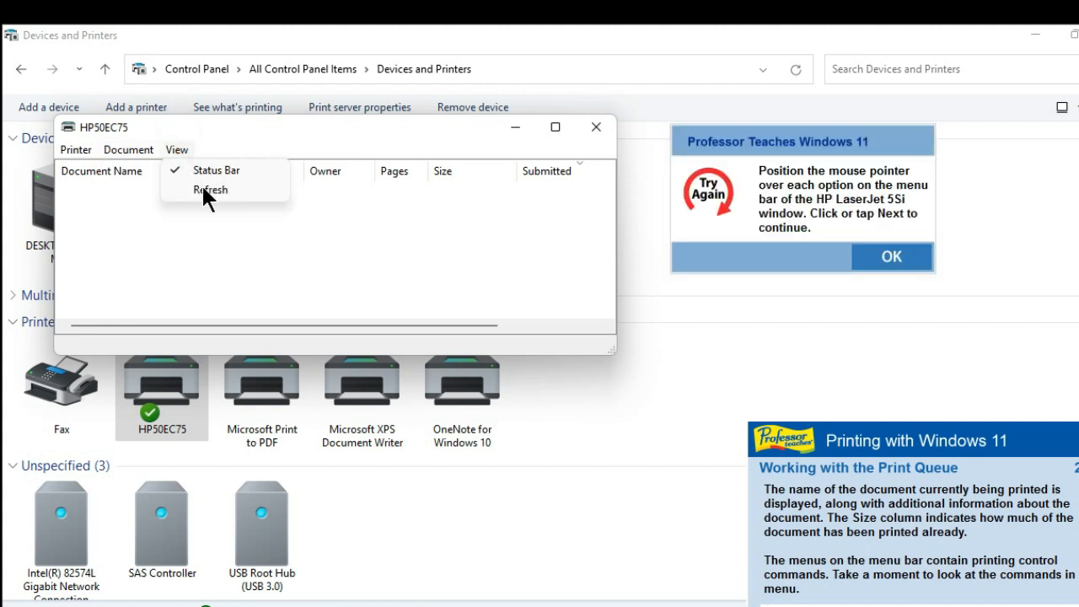
left_click(906, 257)
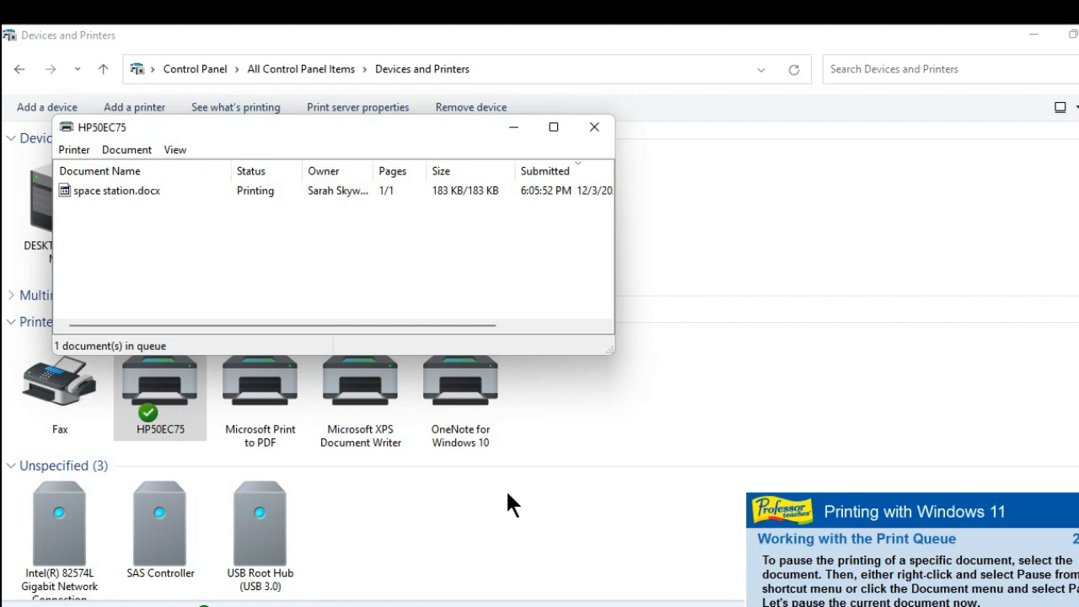
Step: Pause the space station.docx print job in the HP50EC75 queue
right_click(101, 192)
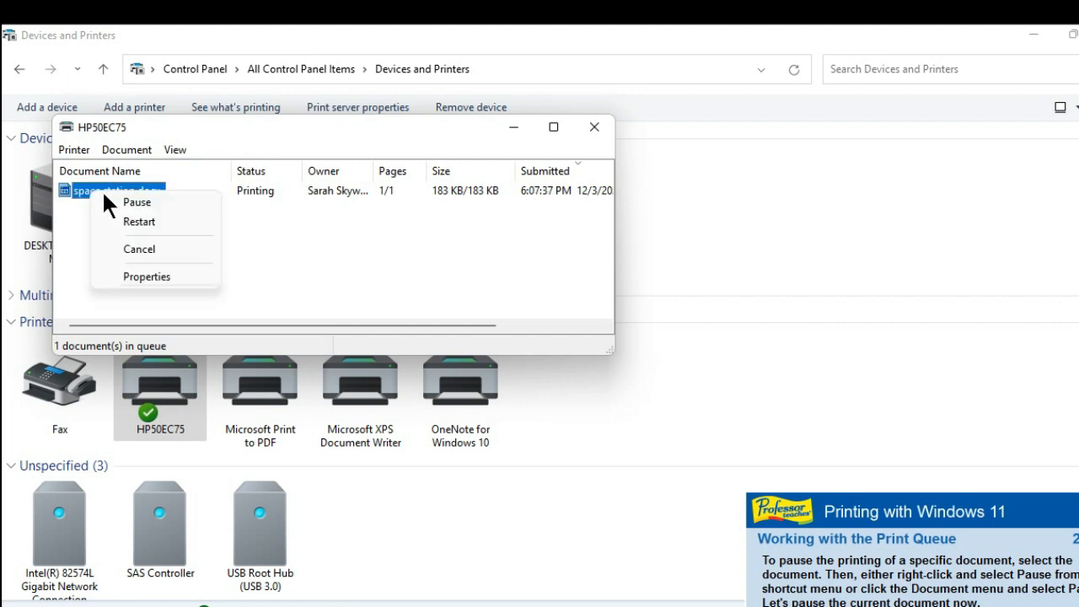
left_click(154, 202)
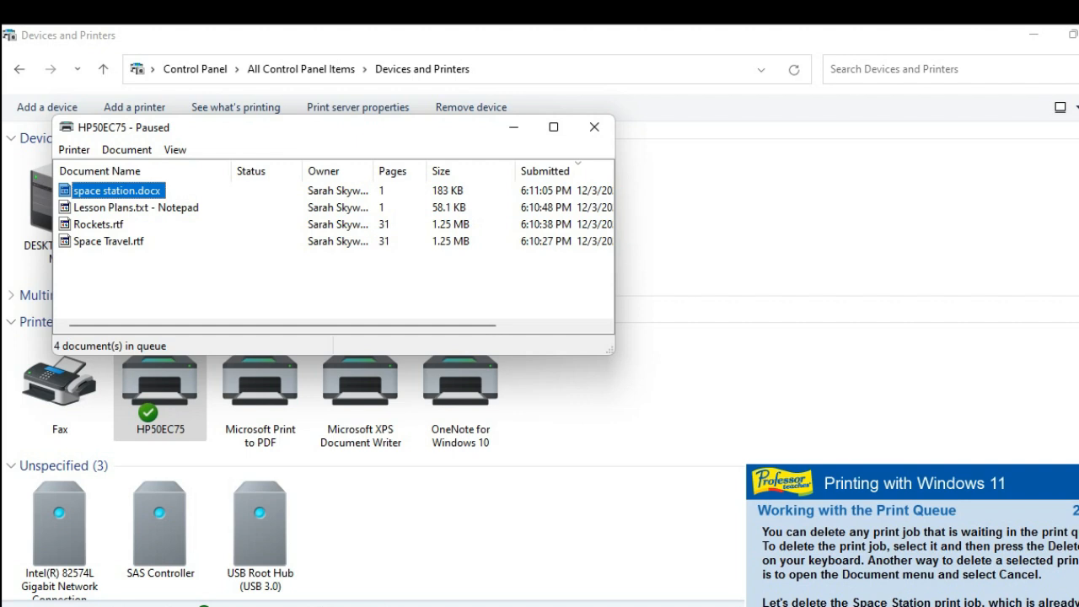
Step: Delete the space station.docx print job from the HP50EC75 queue and cancel all remaining documents for that printer
key("Delete")
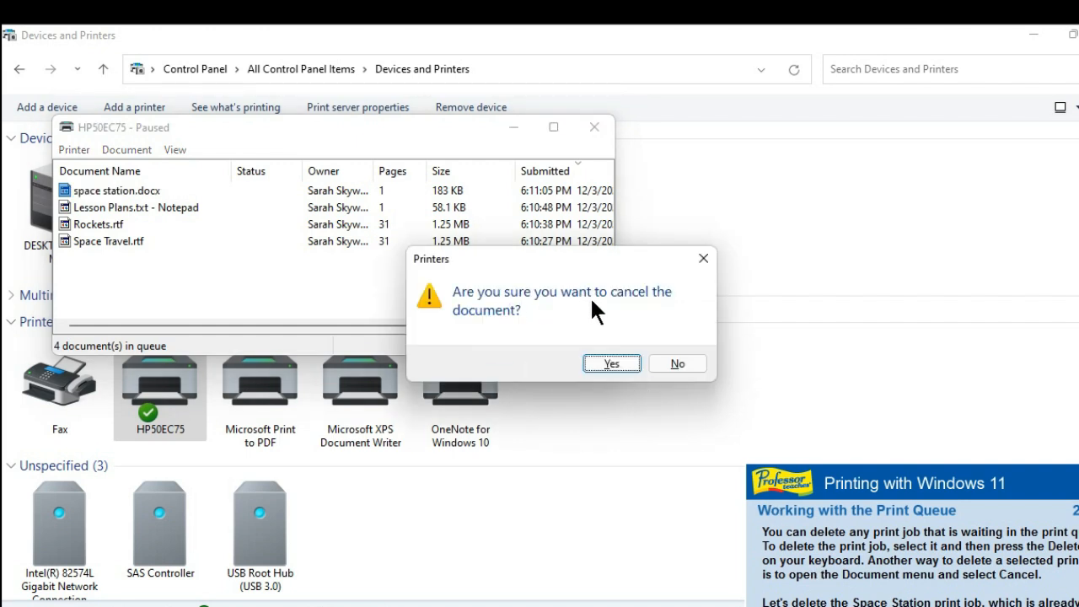
left_click(617, 363)
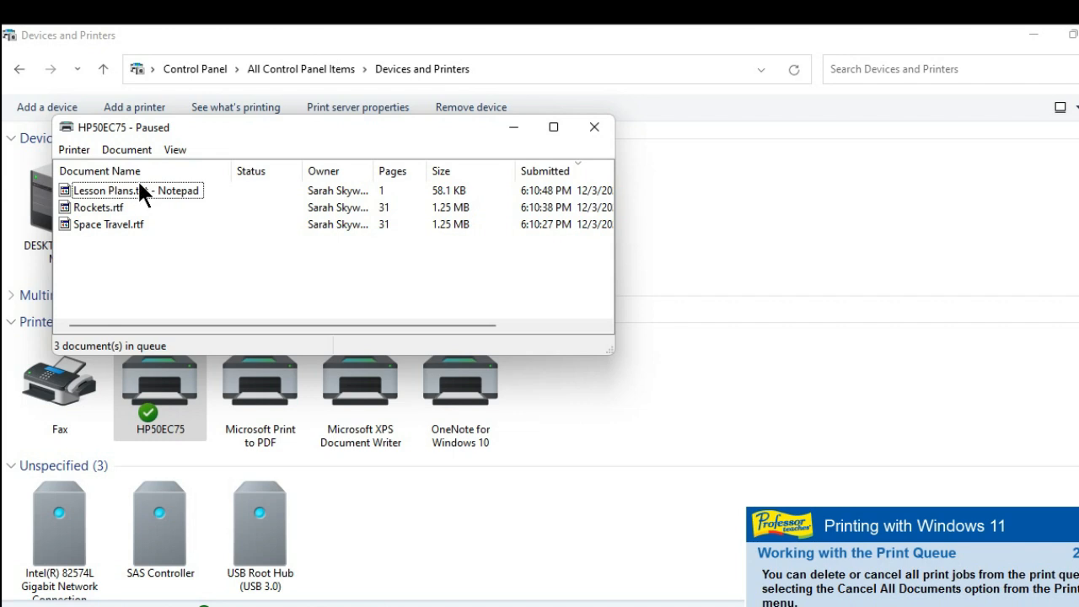
left_click(73, 150)
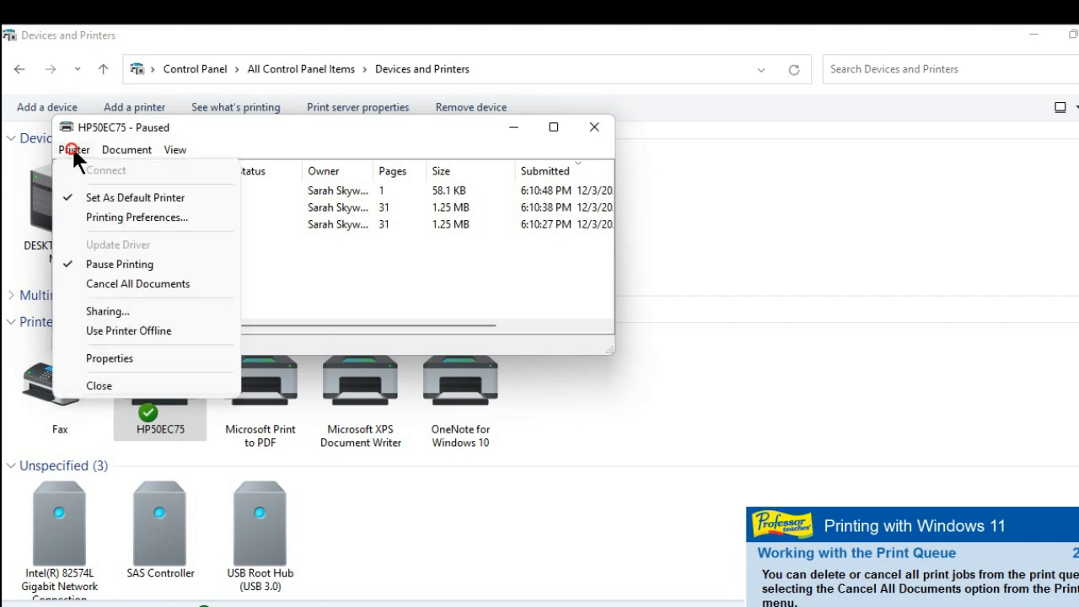
left_click(102, 284)
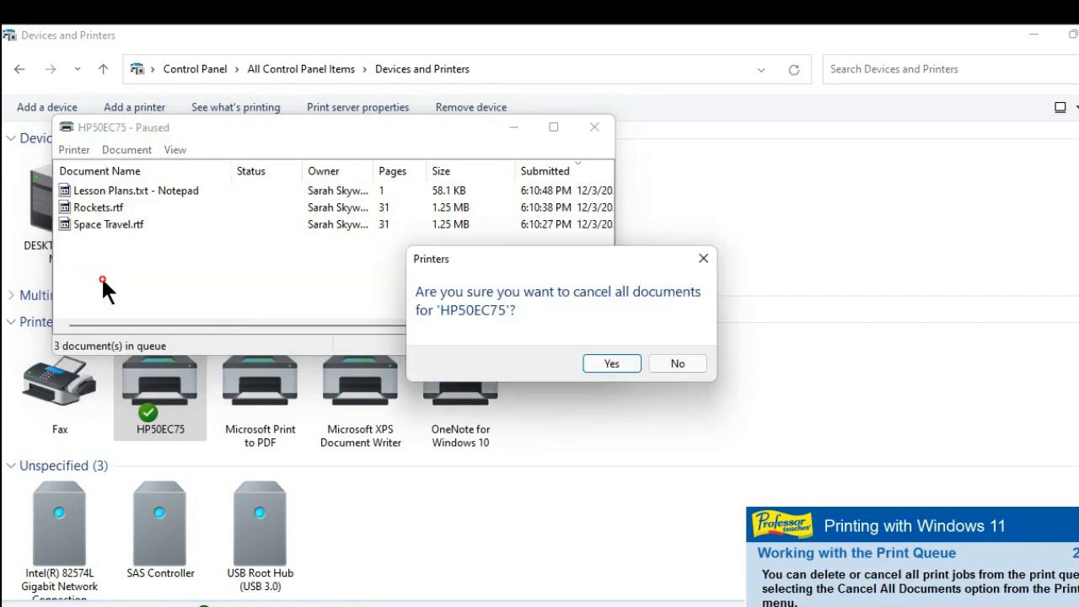
left_click(606, 364)
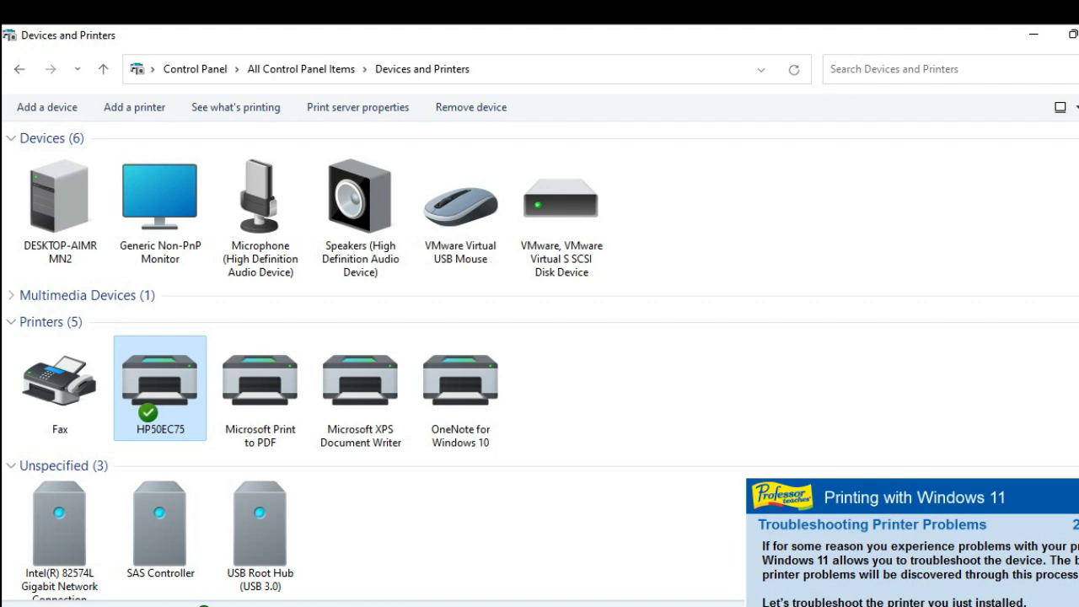
Step: Run the troubleshooter on the HP50EC75 printer and close its results dialog
right_click(146, 370)
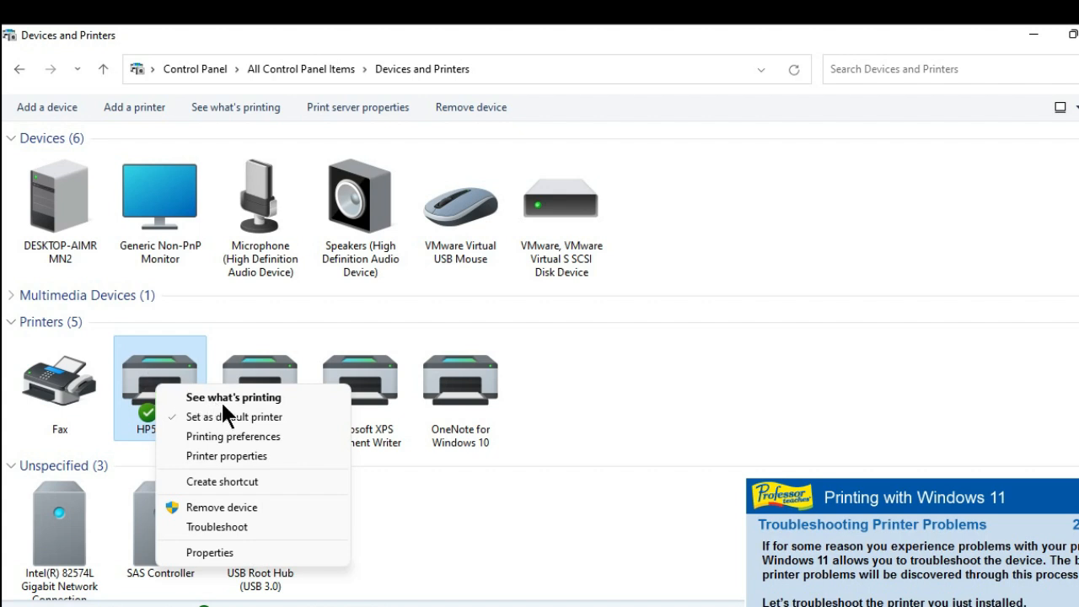
left_click(207, 523)
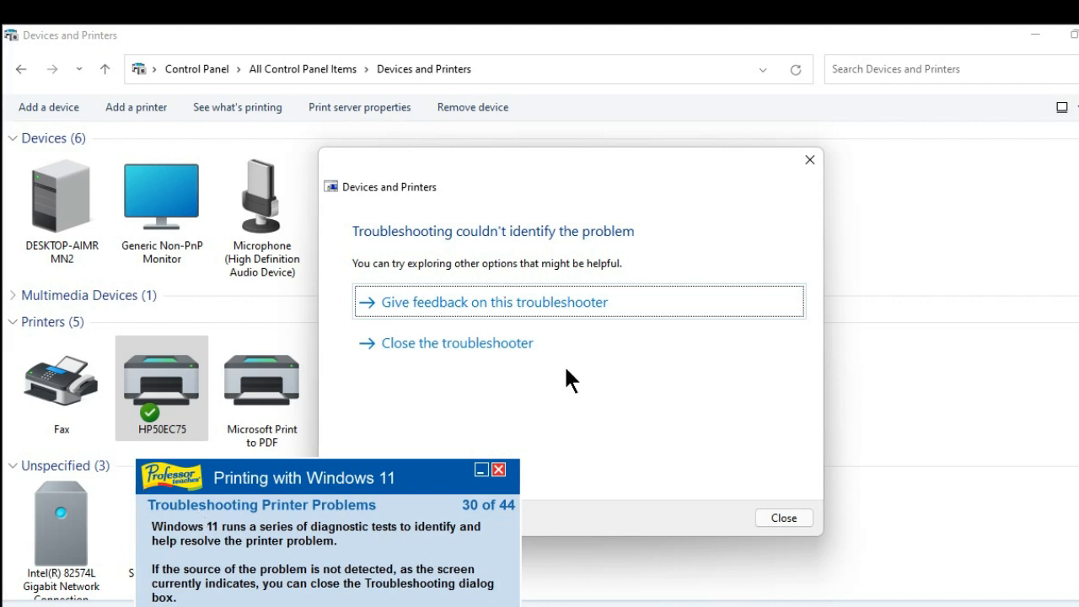
left_click(806, 160)
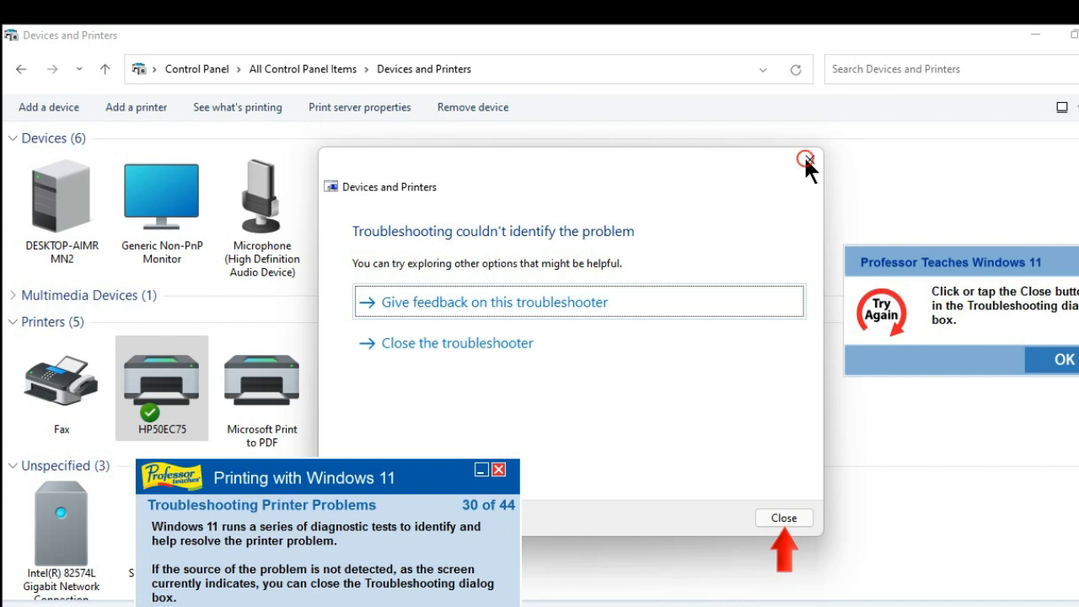
left_click(1064, 361)
left_click(788, 517)
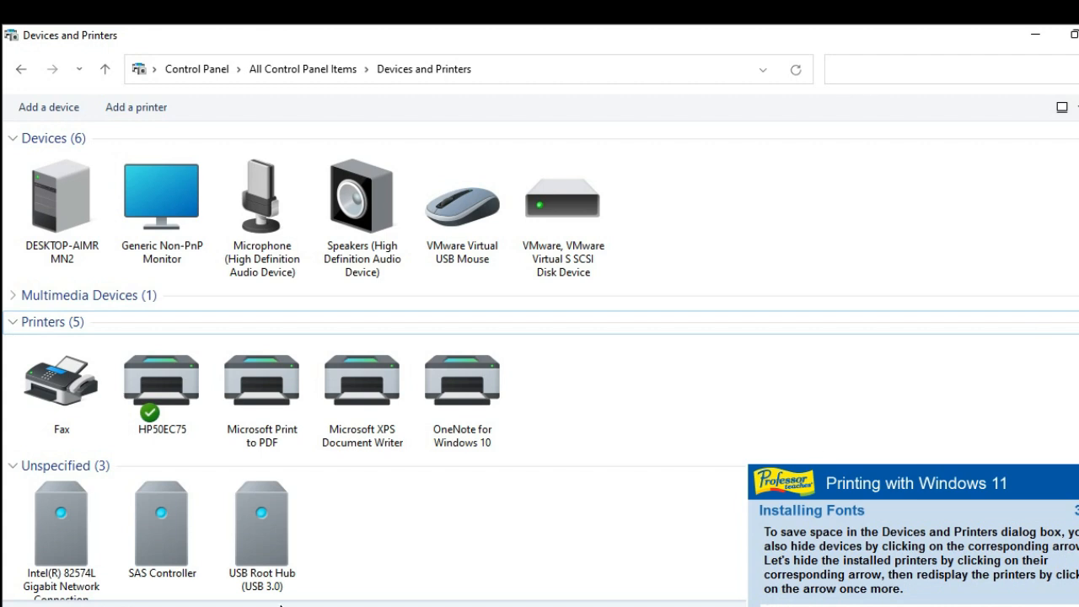
Step: Hide the installed printers by collapsing the Printers group in Devices and Printers and redisplay them
left_click(162, 384)
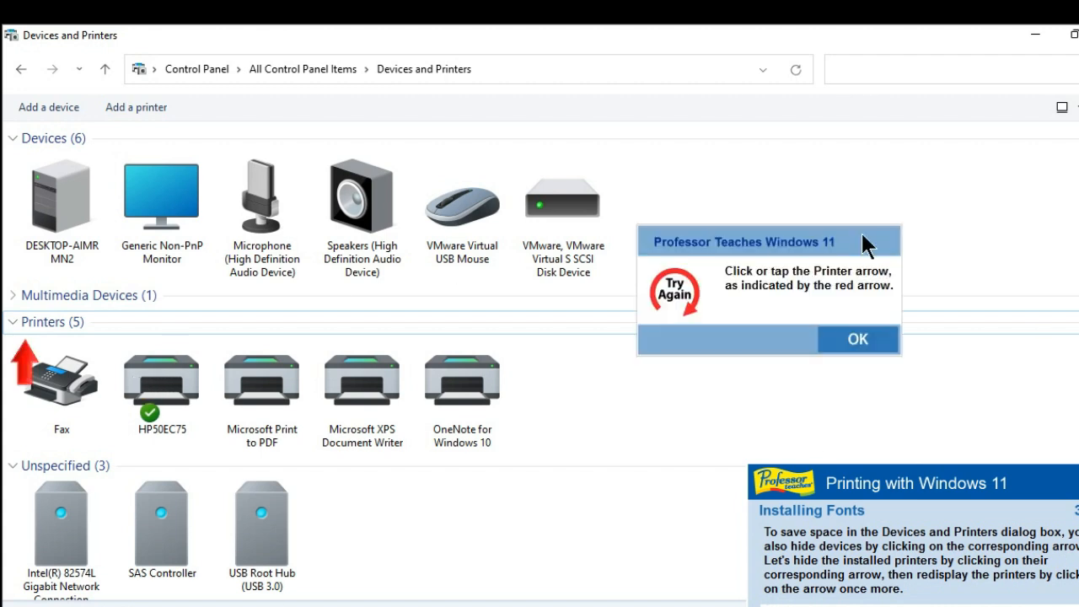
left_click(872, 336)
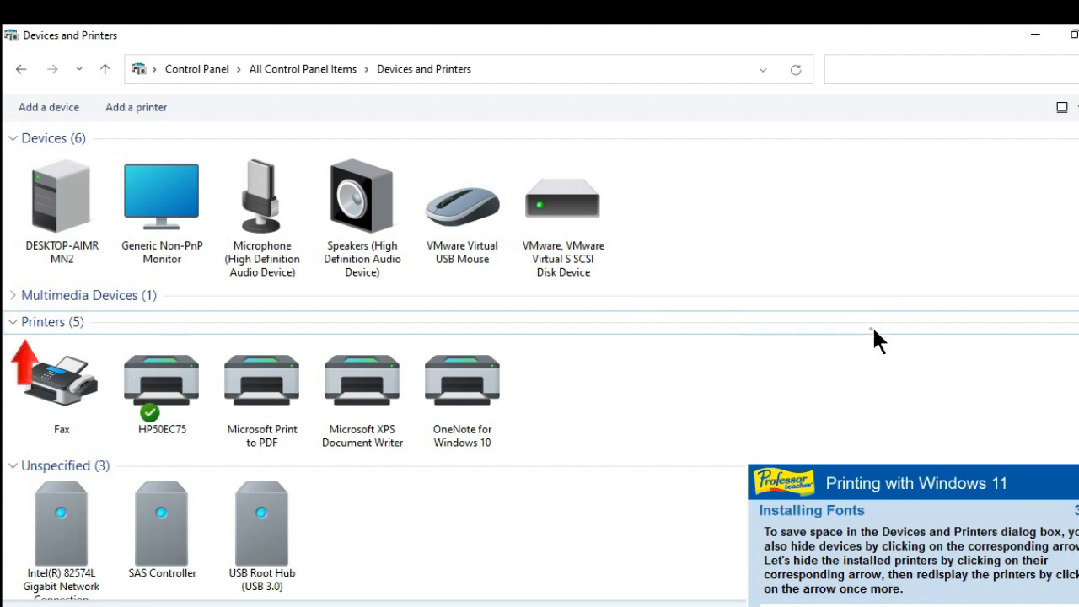
left_click(31, 325)
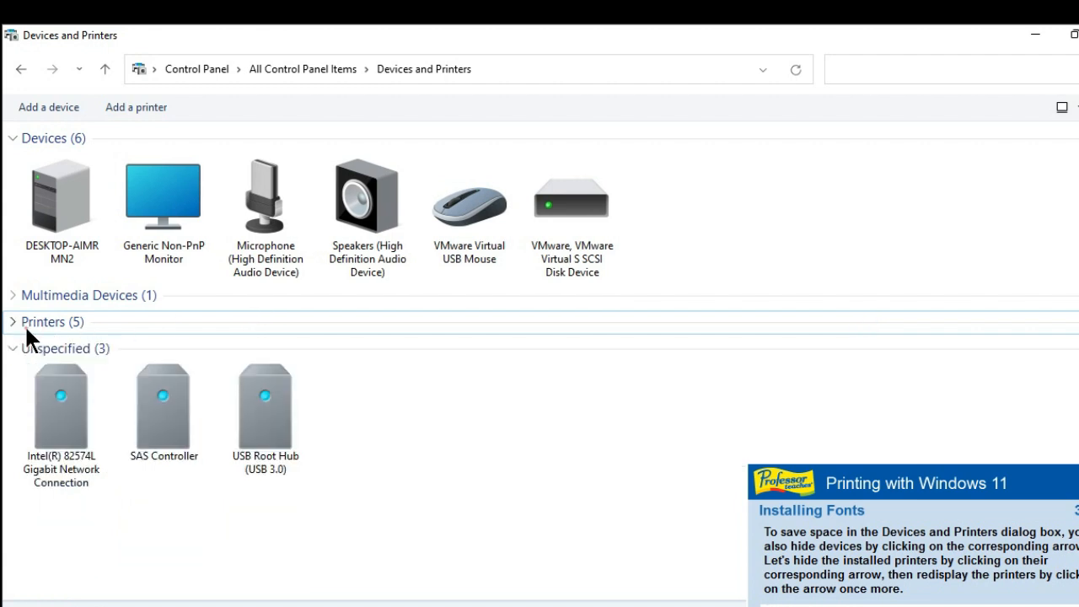
left_click(26, 329)
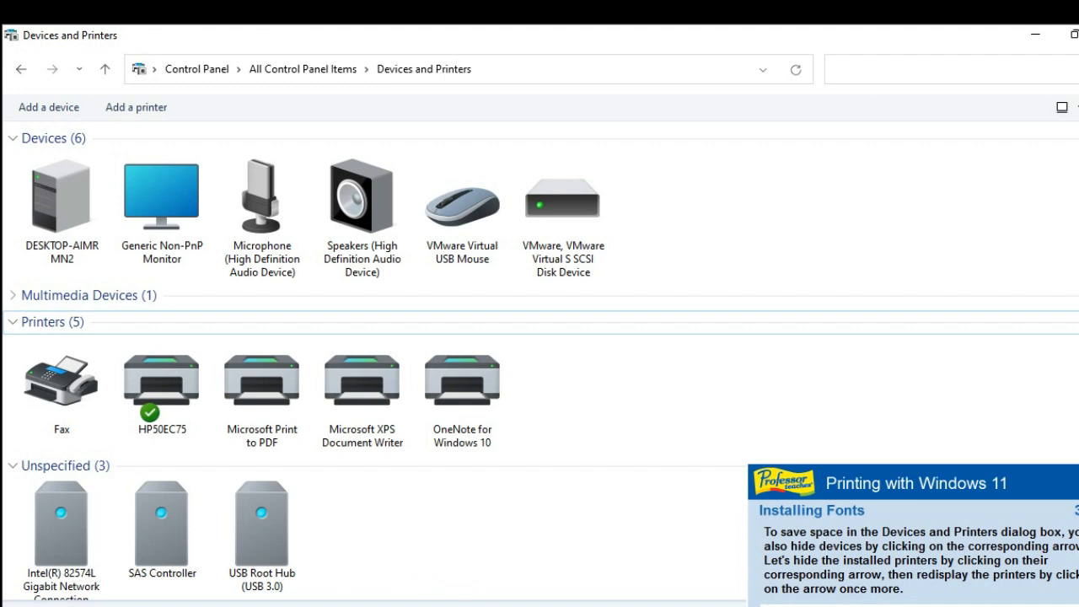
left_click(13, 324)
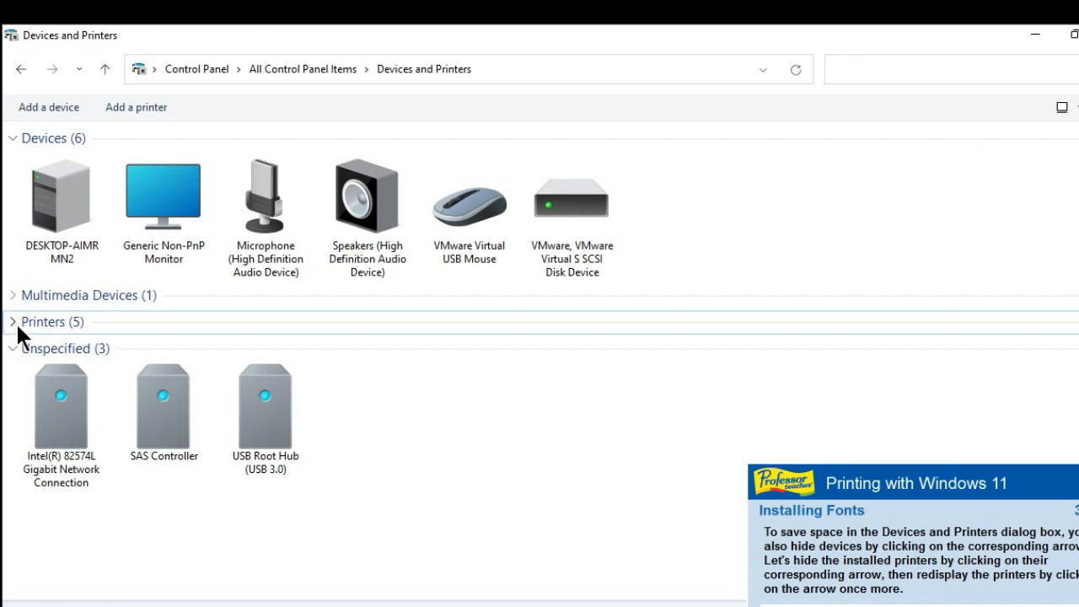
left_click(13, 323)
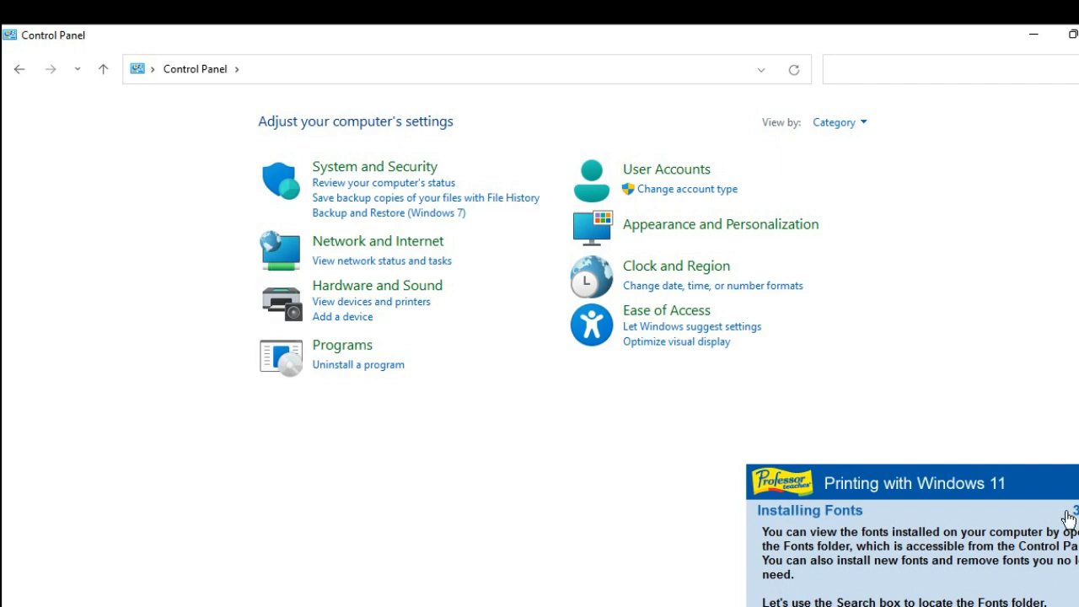
Step: Search Control Panel for "fonts" and view the installed fonts
left_click(857, 70)
type("f")
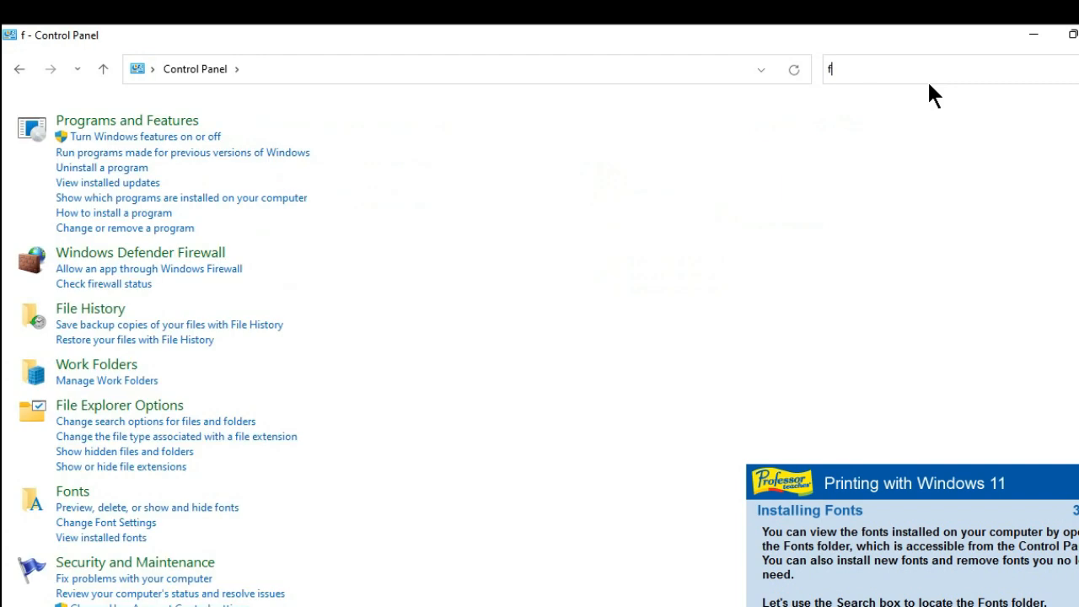
type("o")
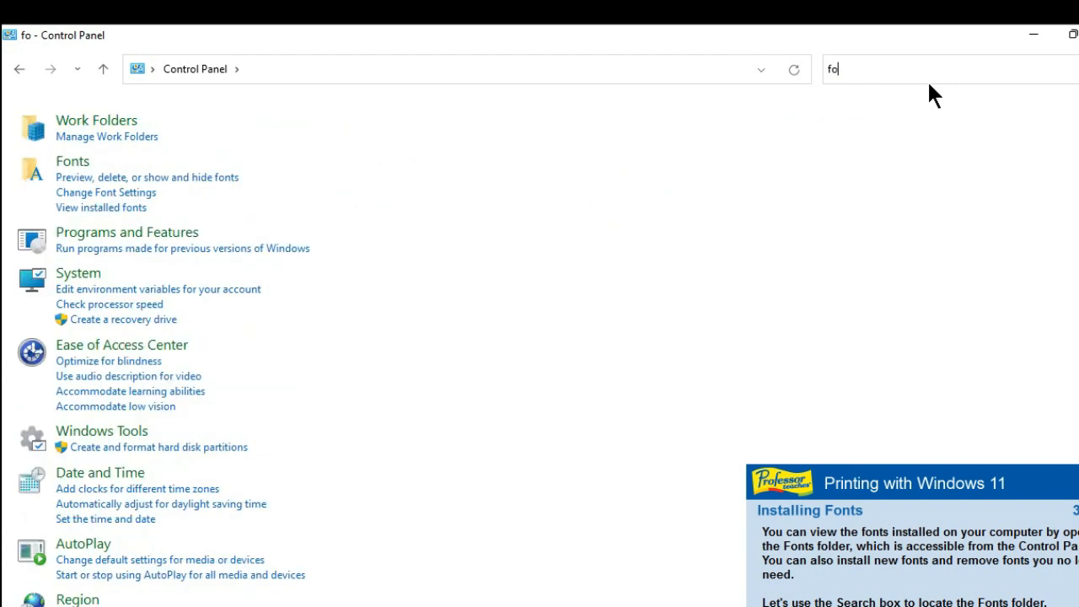
type("nts")
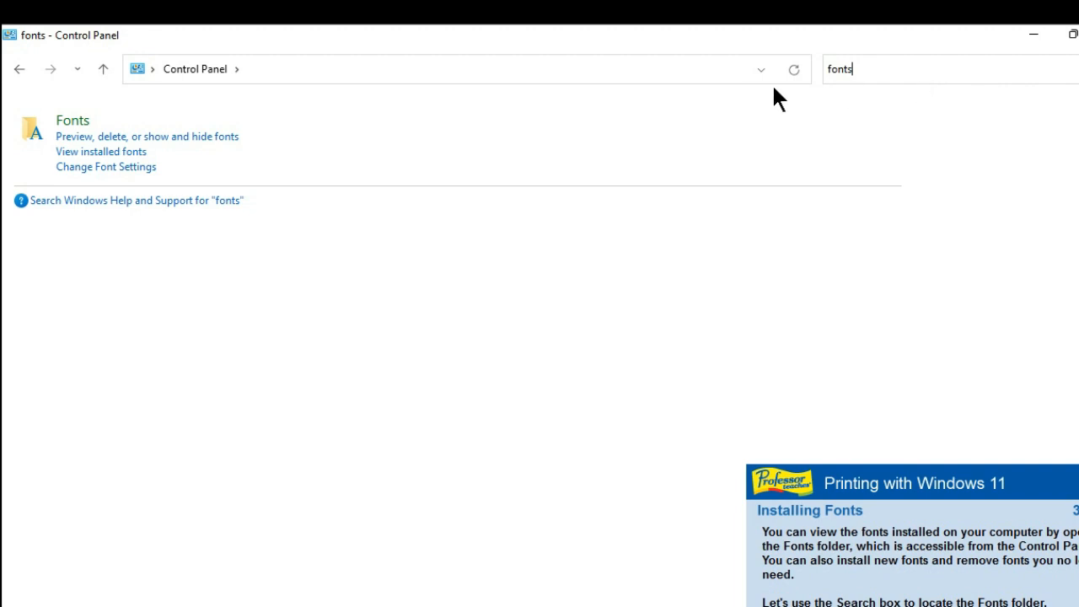
left_click(89, 145)
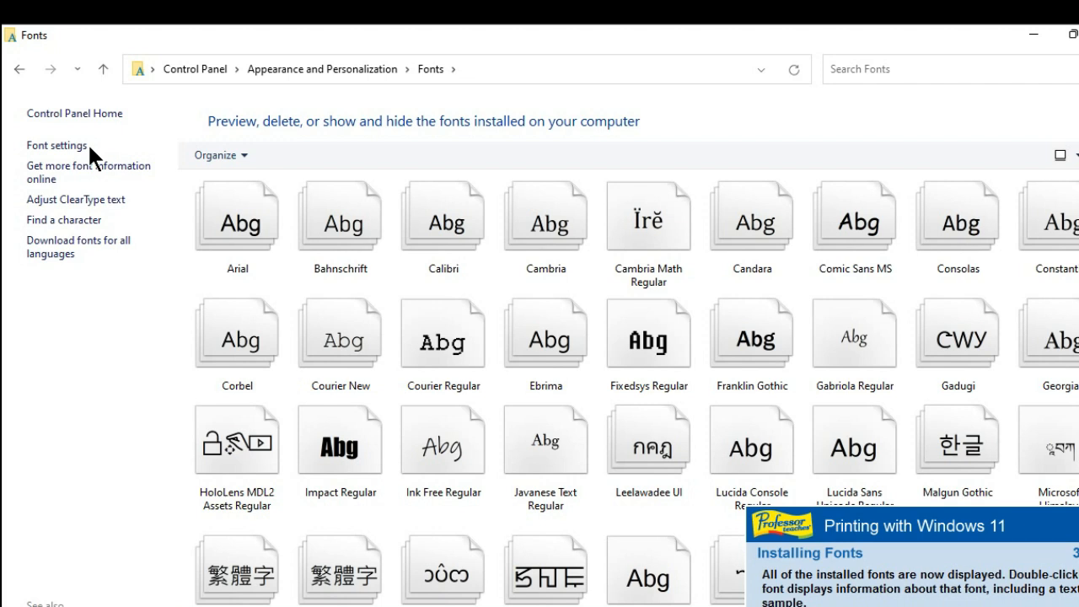
Step: Preview the Calibri Regular font from the Calibri font family and close its sample window
double_click(436, 227)
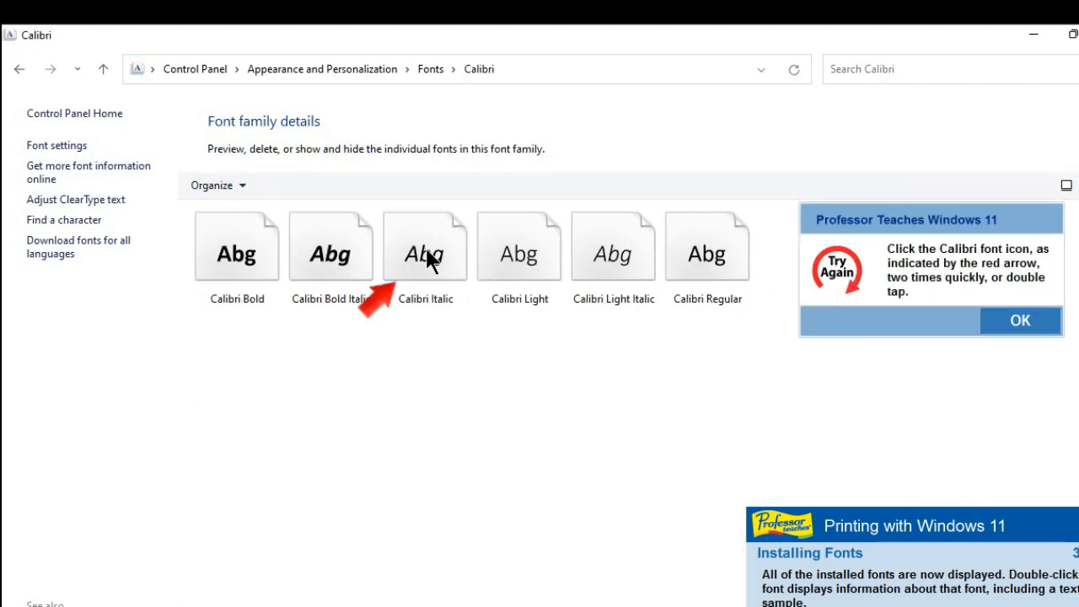
left_click(1051, 318)
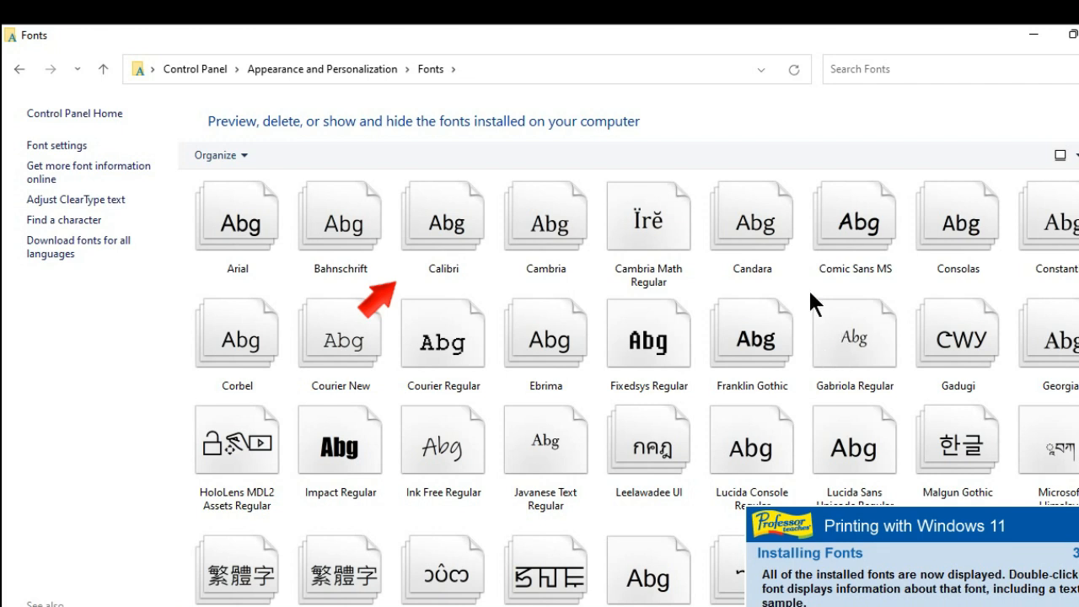
double_click(463, 226)
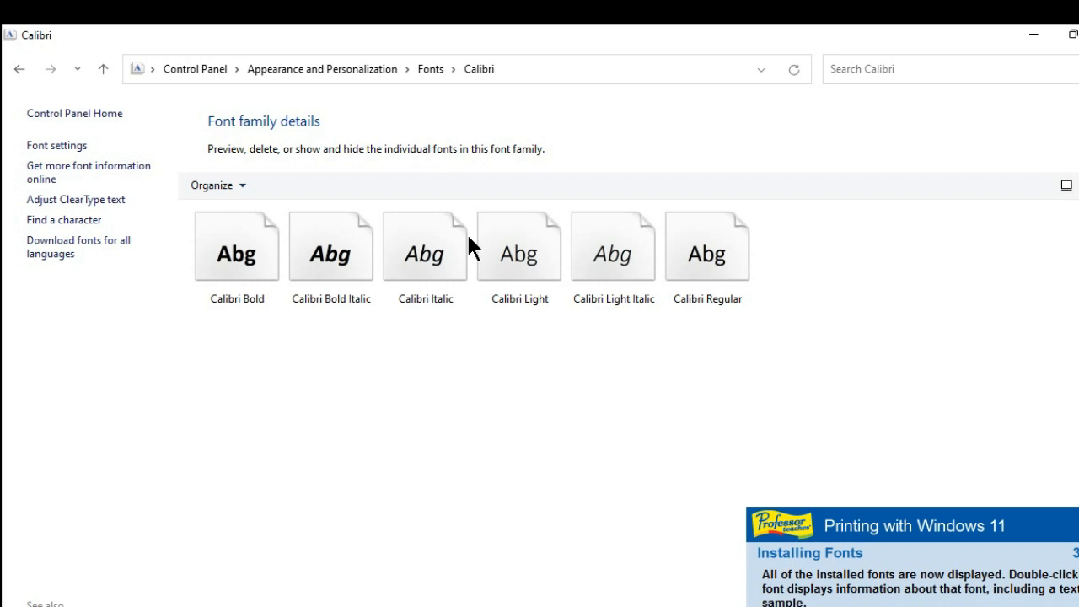
double_click(687, 242)
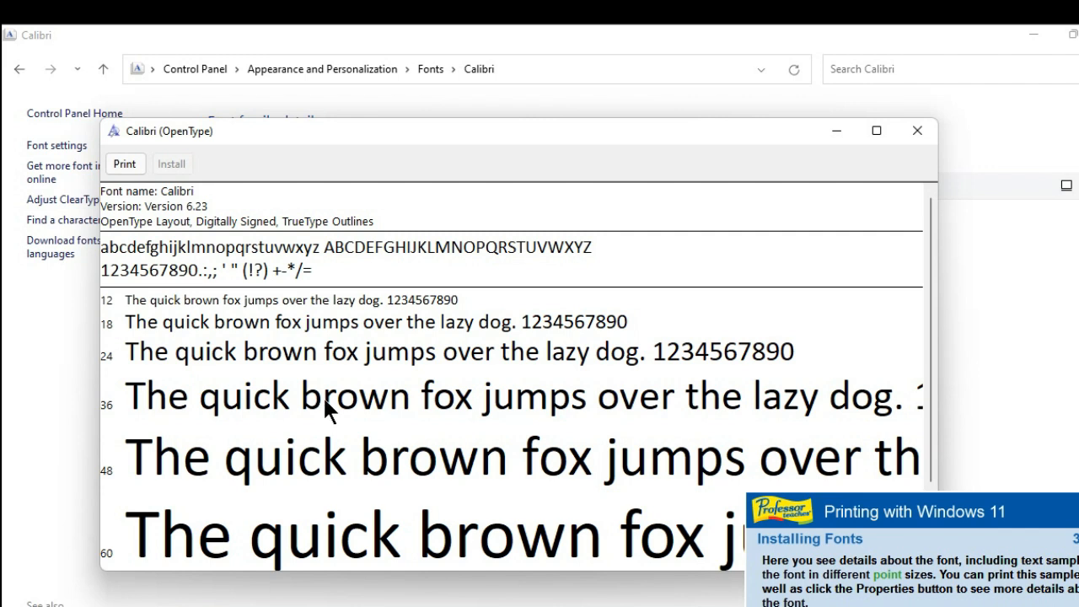
left_click(428, 373)
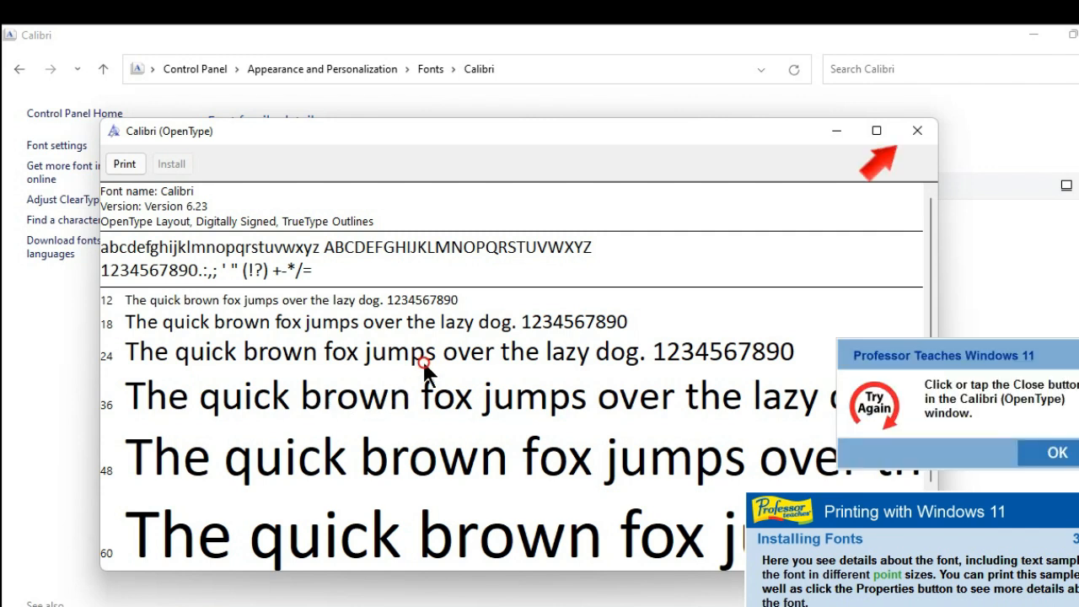
left_click(1058, 452)
left_click(929, 109)
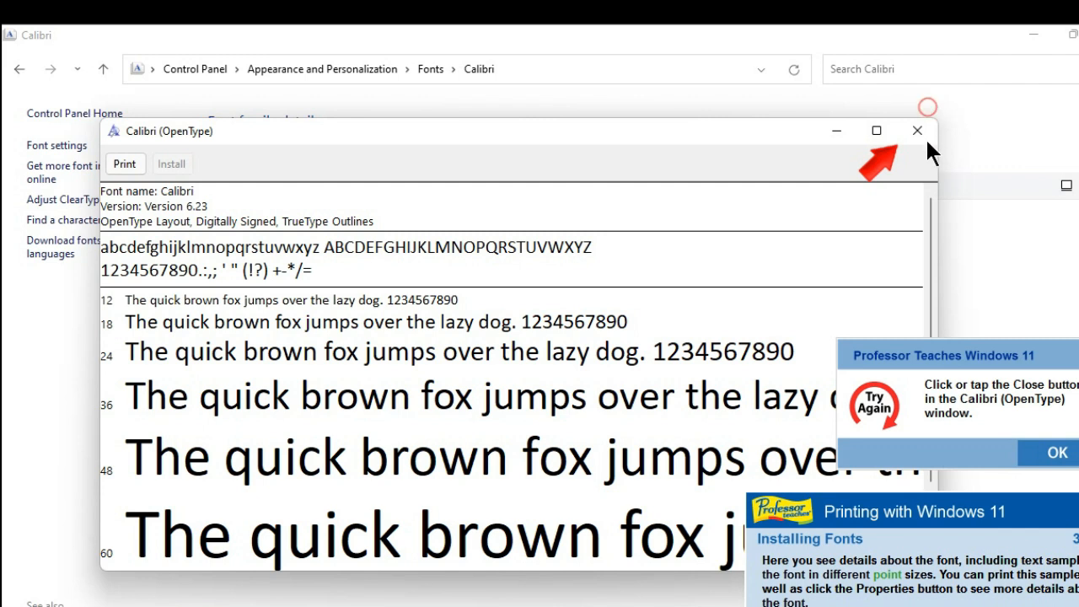
left_click(1039, 450)
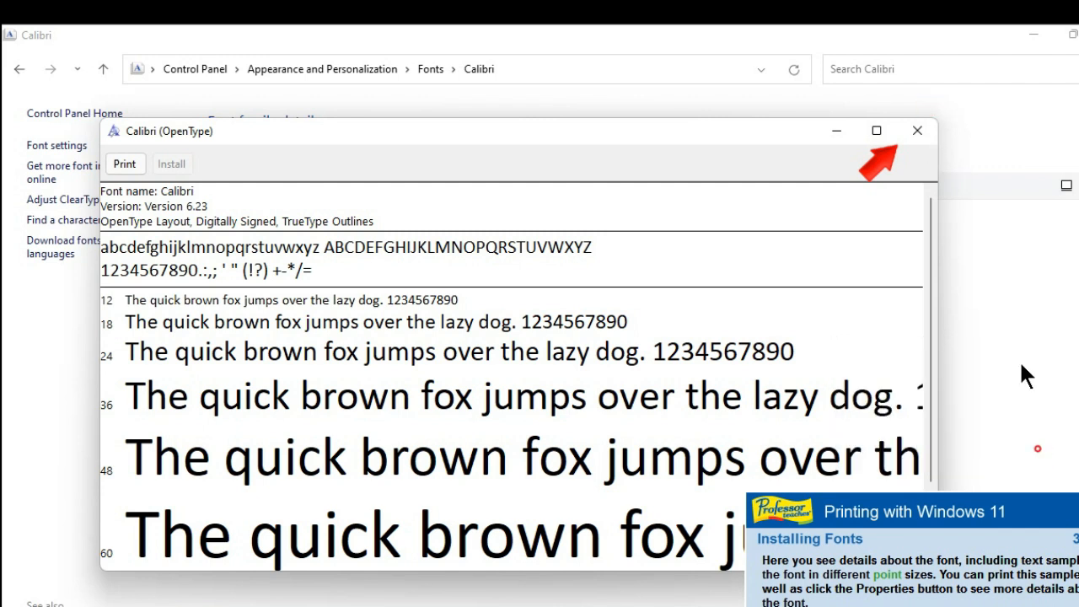
left_click(922, 133)
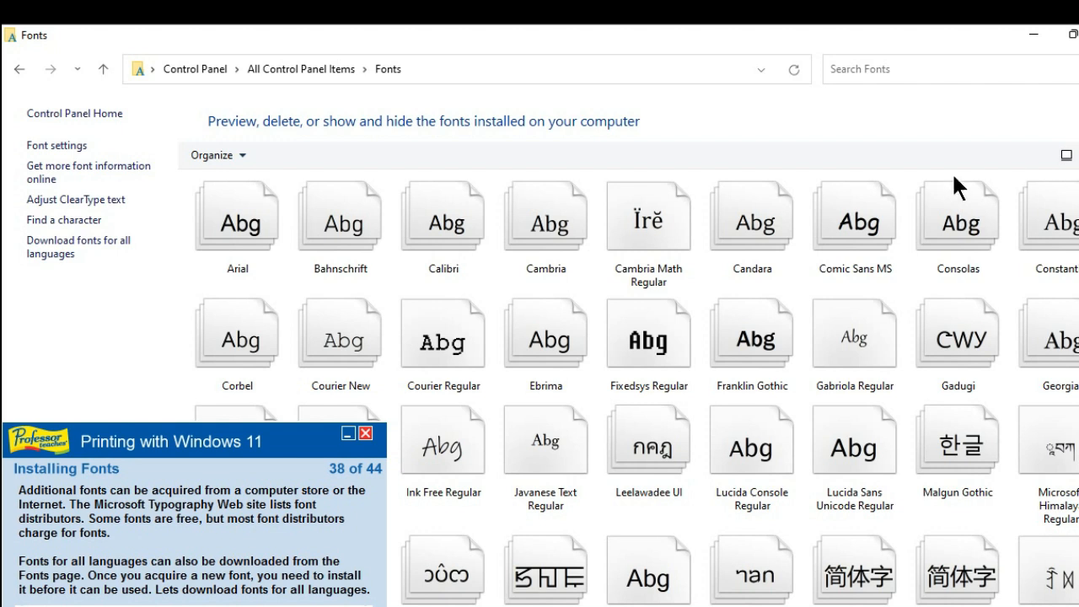
Step: Download fonts for all languages from the Fonts folder and accept the disk space notice
left_click(48, 240)
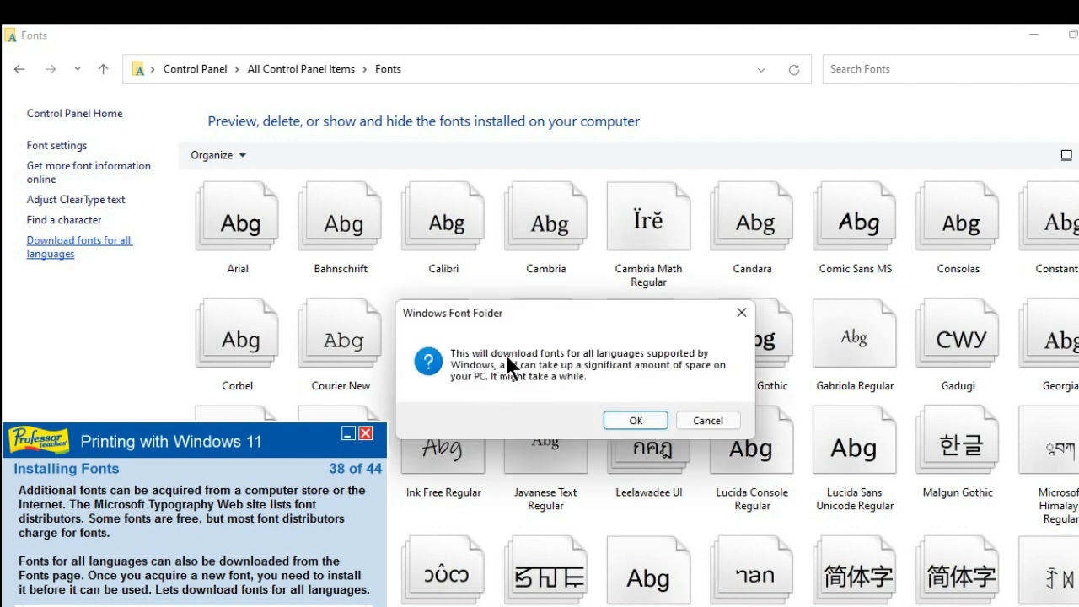
left_click(635, 419)
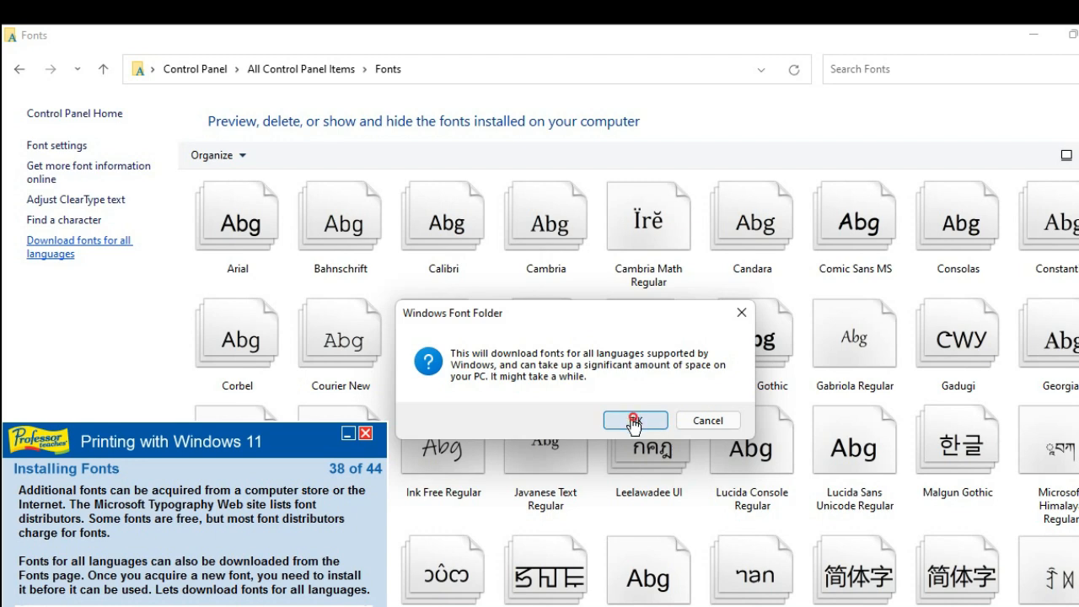